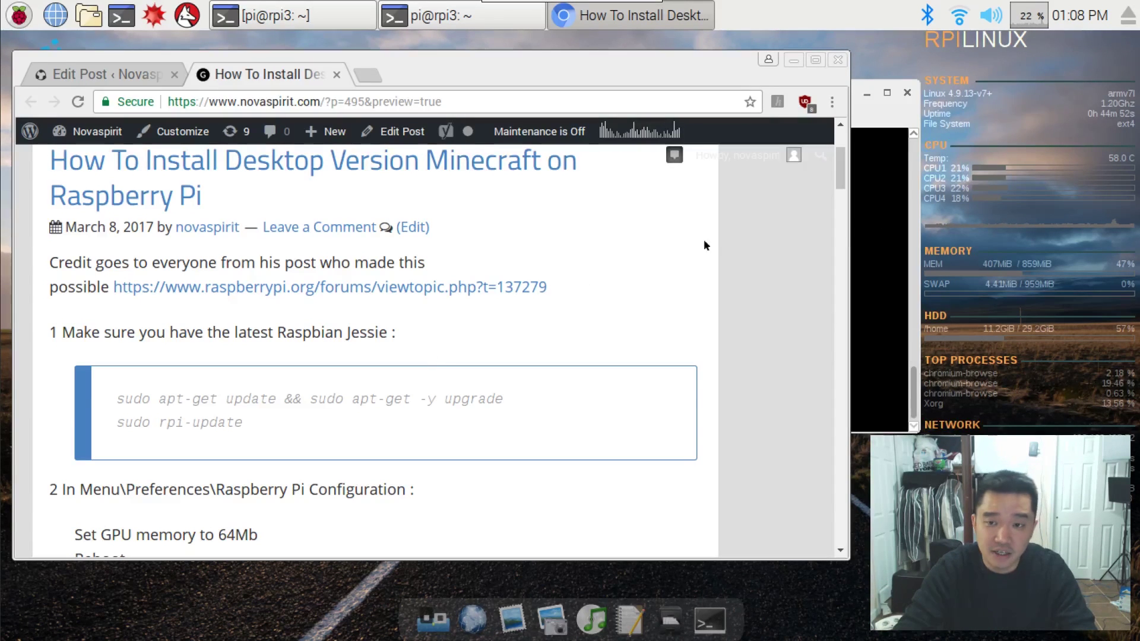
Clear a stray text selection in the terminal window.
left_click(877, 220)
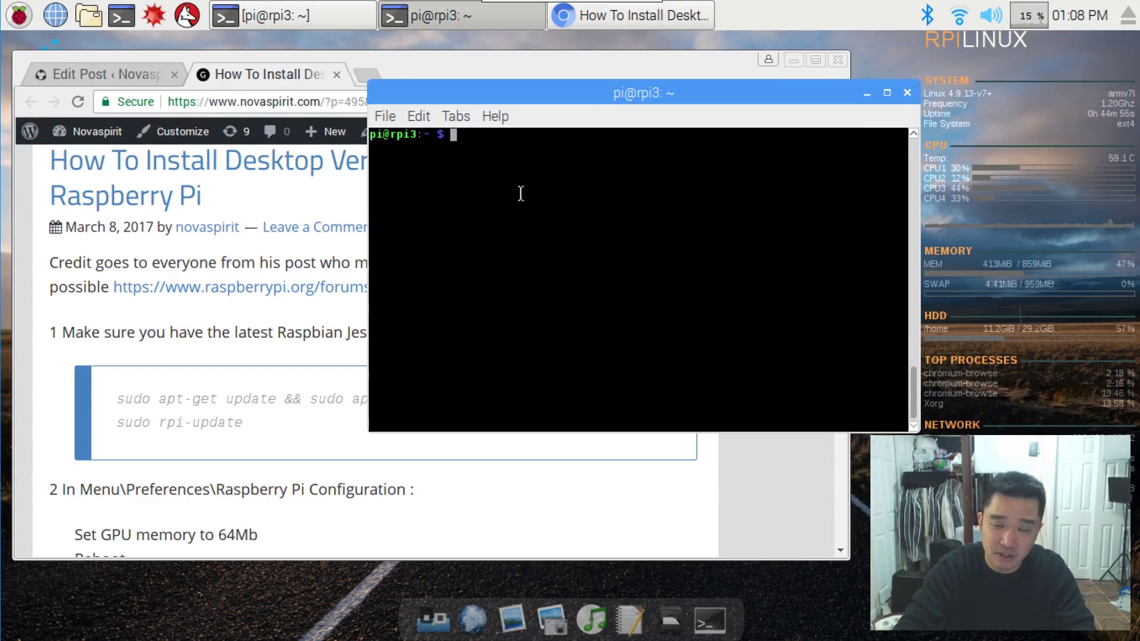
left_click_drag(519, 193, 490, 202)
left_click(432, 199)
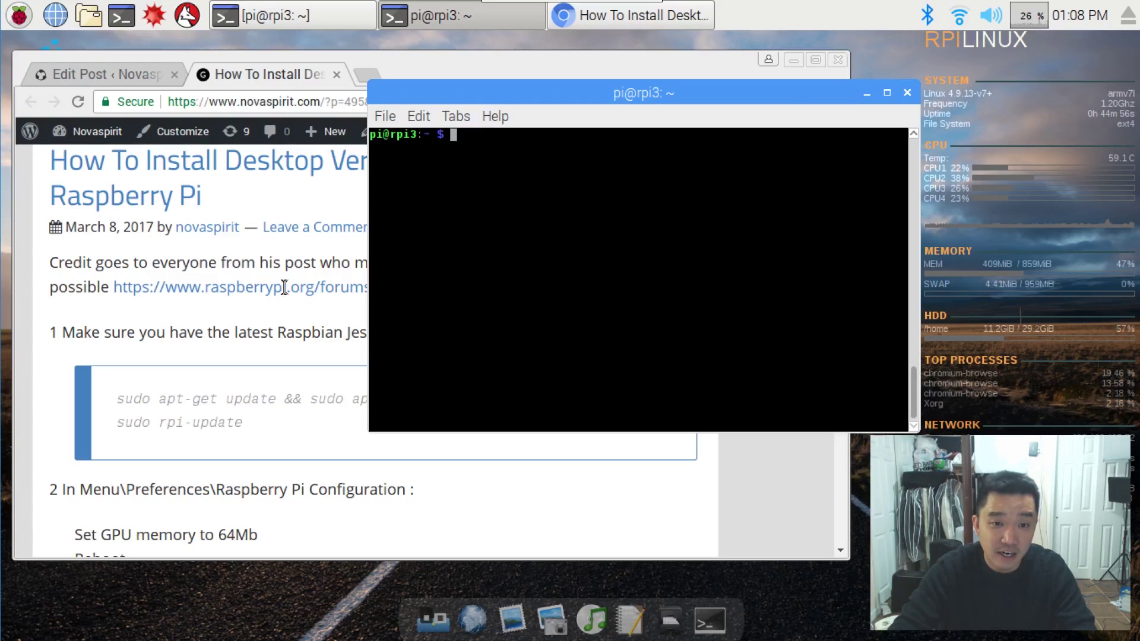
Return to the Minecraft guide and scroll down to step 2 on 64Mb GPU memory.
left_click(237, 333)
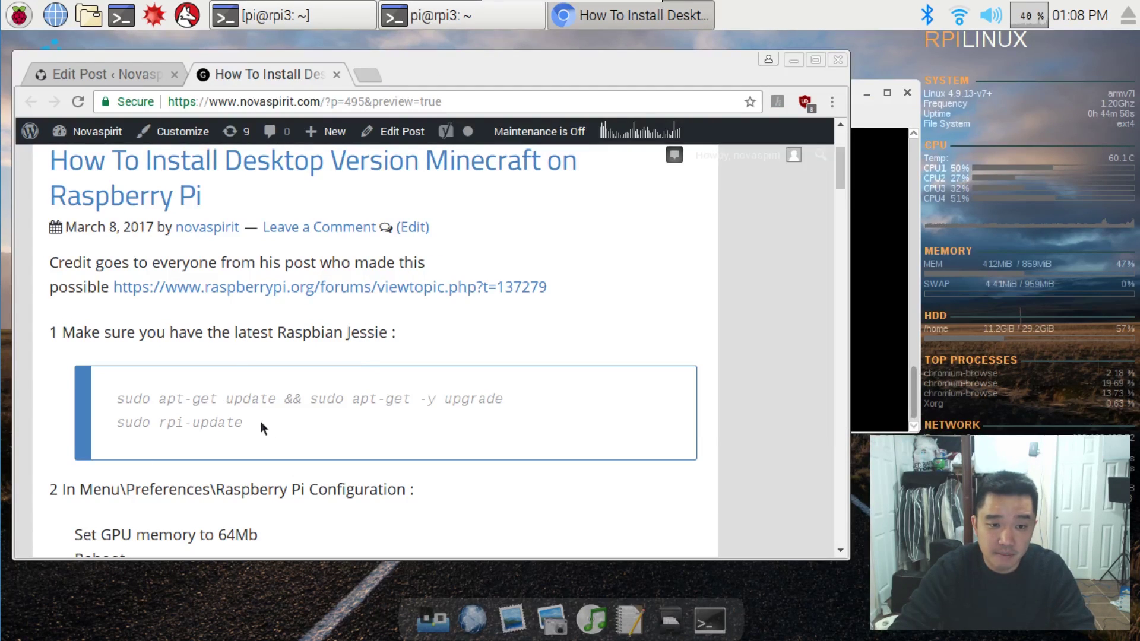
left_click_drag(508, 398, 148, 397)
left_click(340, 392)
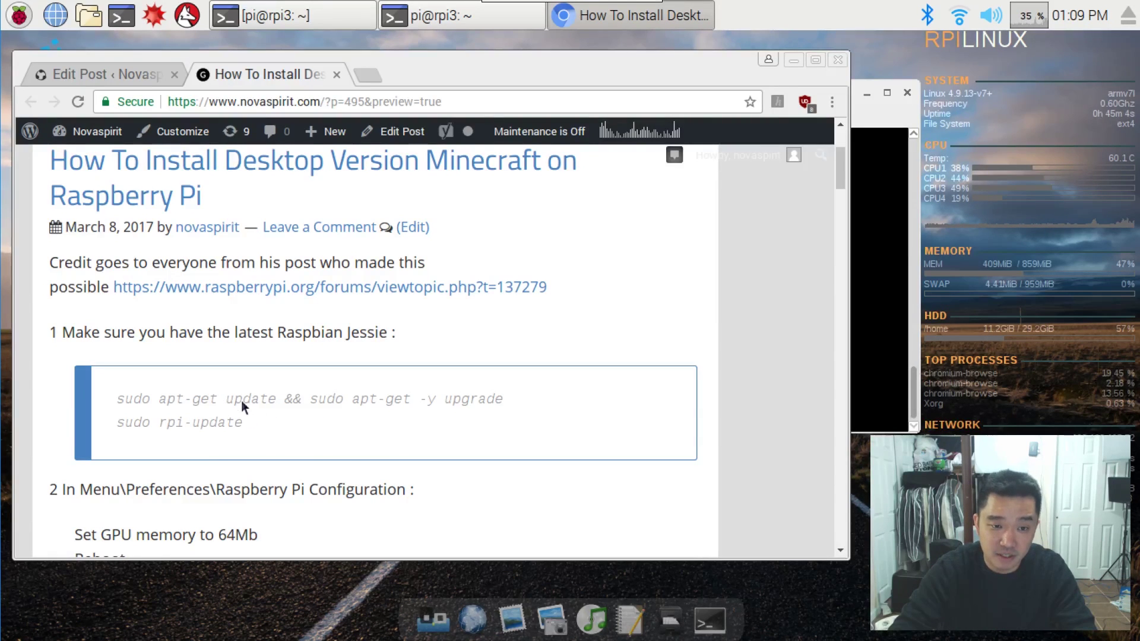
scroll(241, 400, "down", 3)
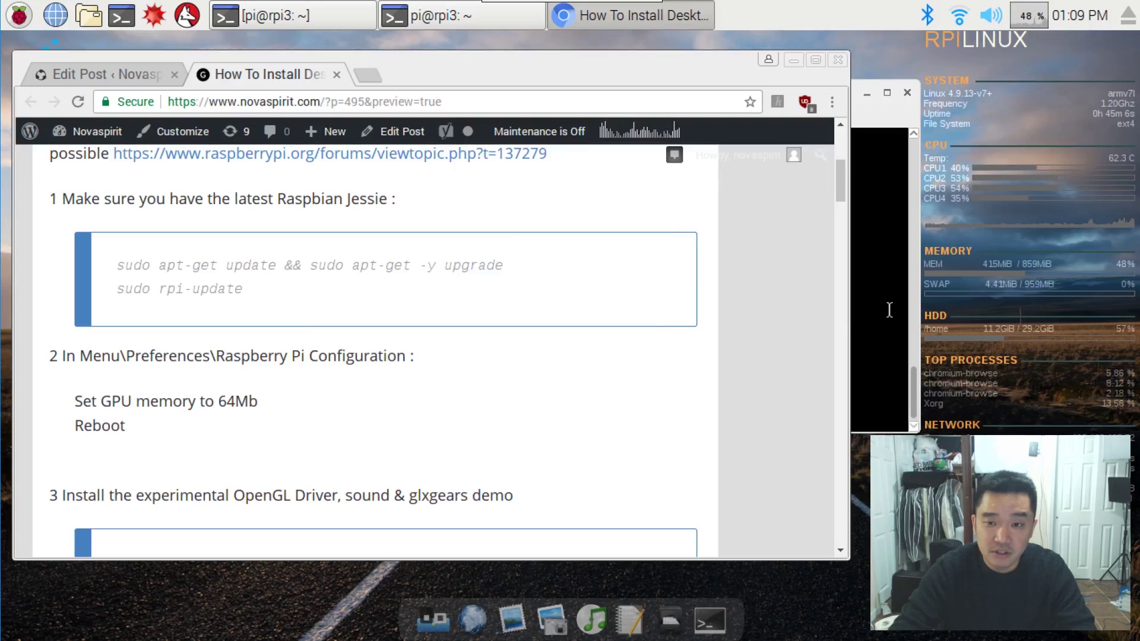
left_click(22, 22)
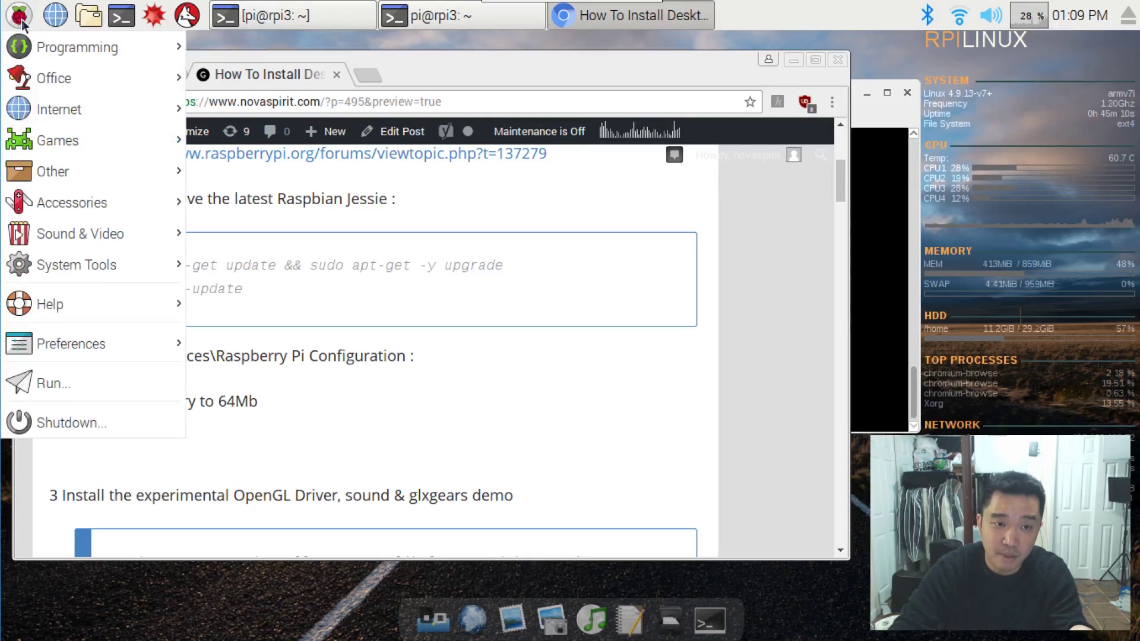
mouse_move(59, 340)
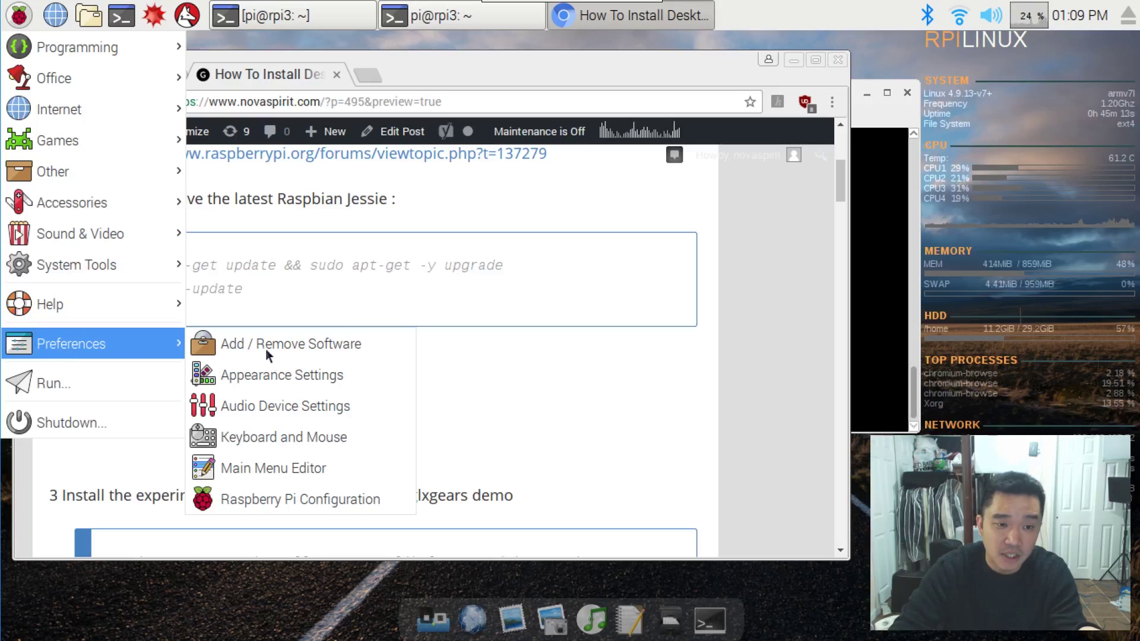
left_click(274, 502)
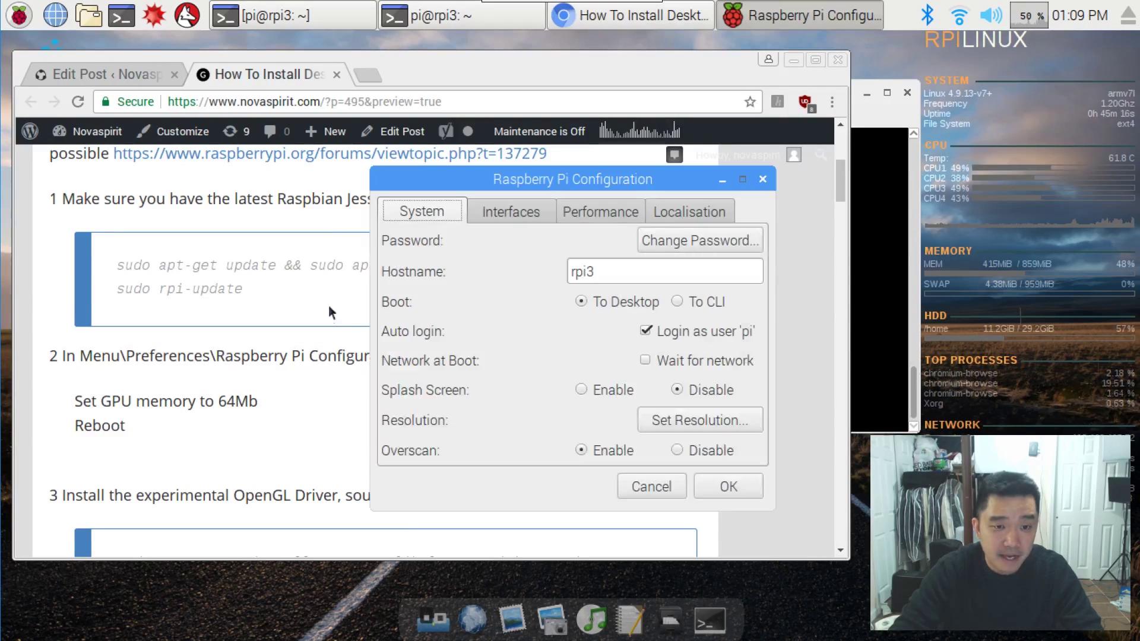
left_click(613, 214)
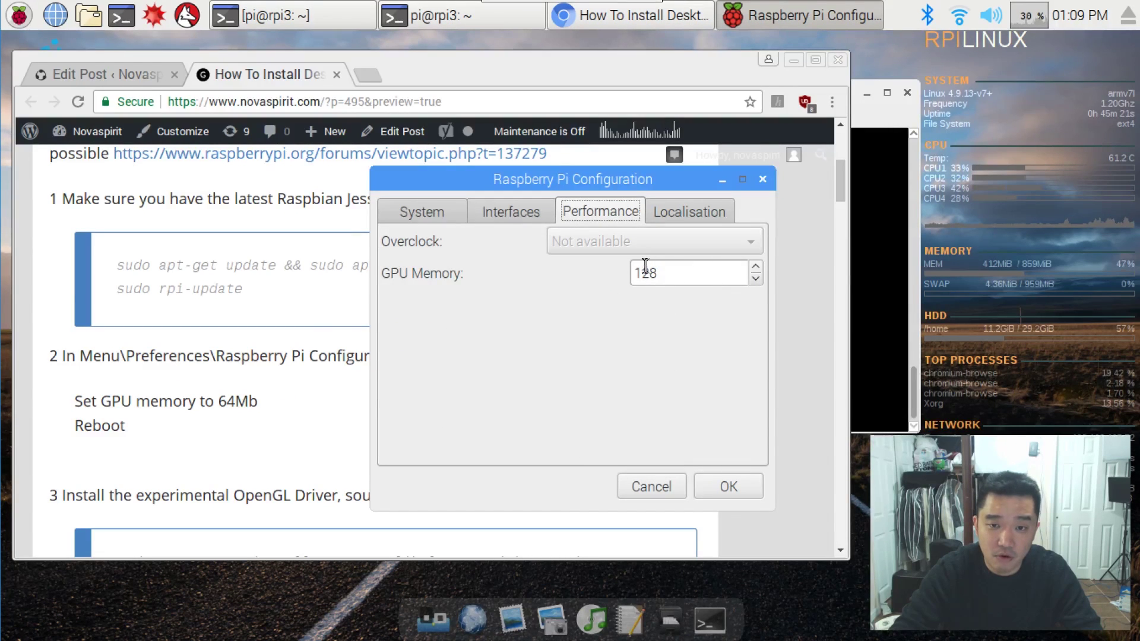
left_click(660, 493)
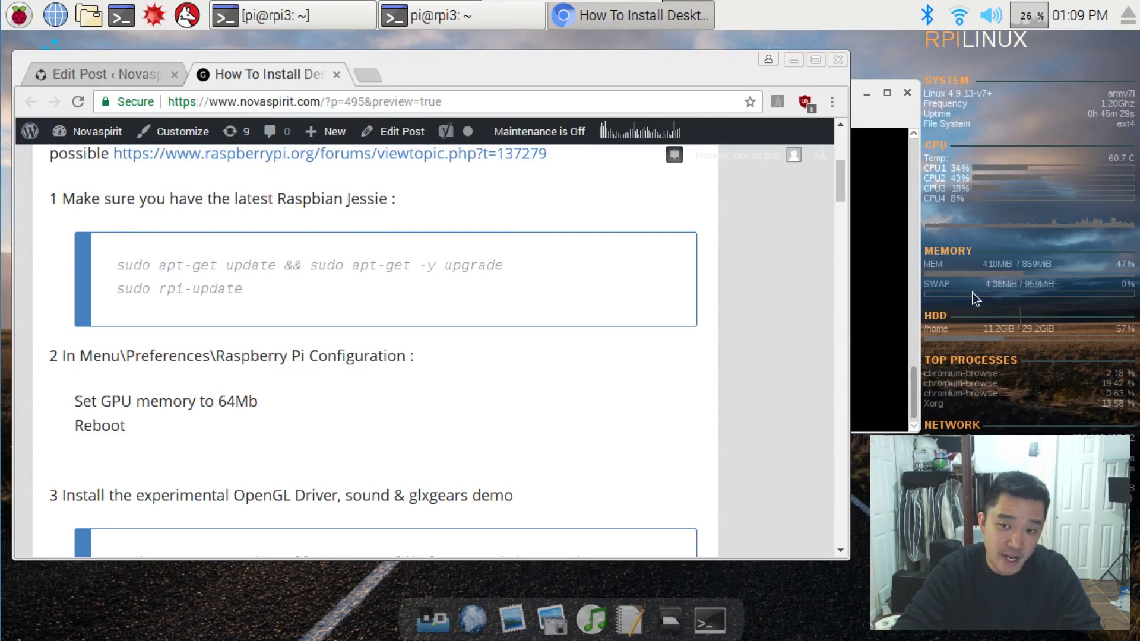
Copy the step 3 apt-get install command from the guide.
scroll(488, 439, "down", 3)
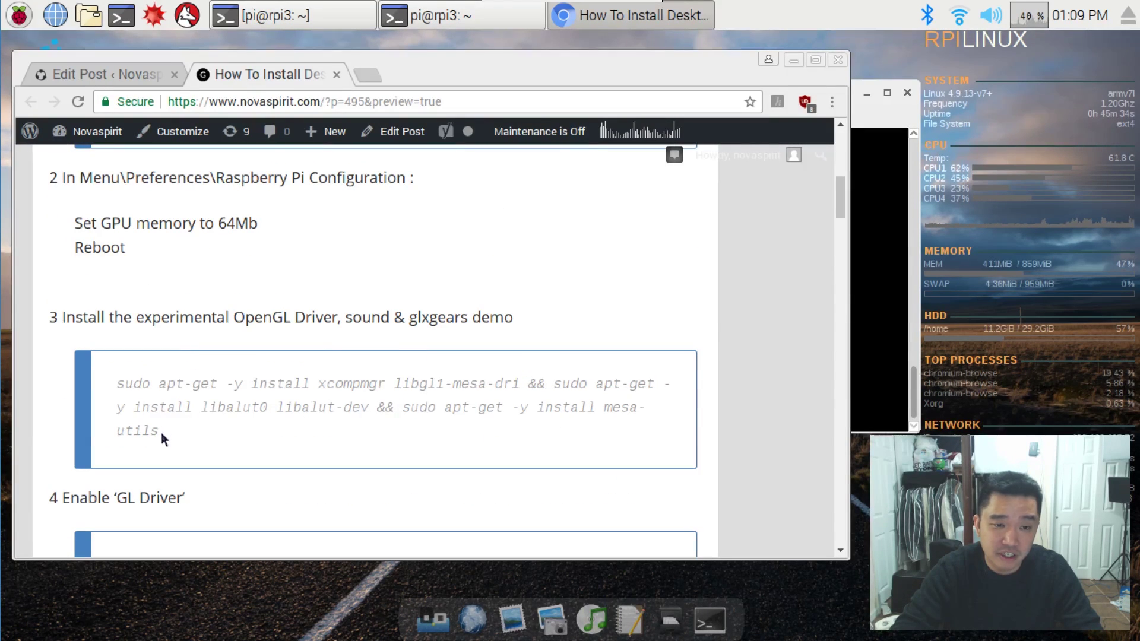
triple_click(125, 395)
right_click(136, 385)
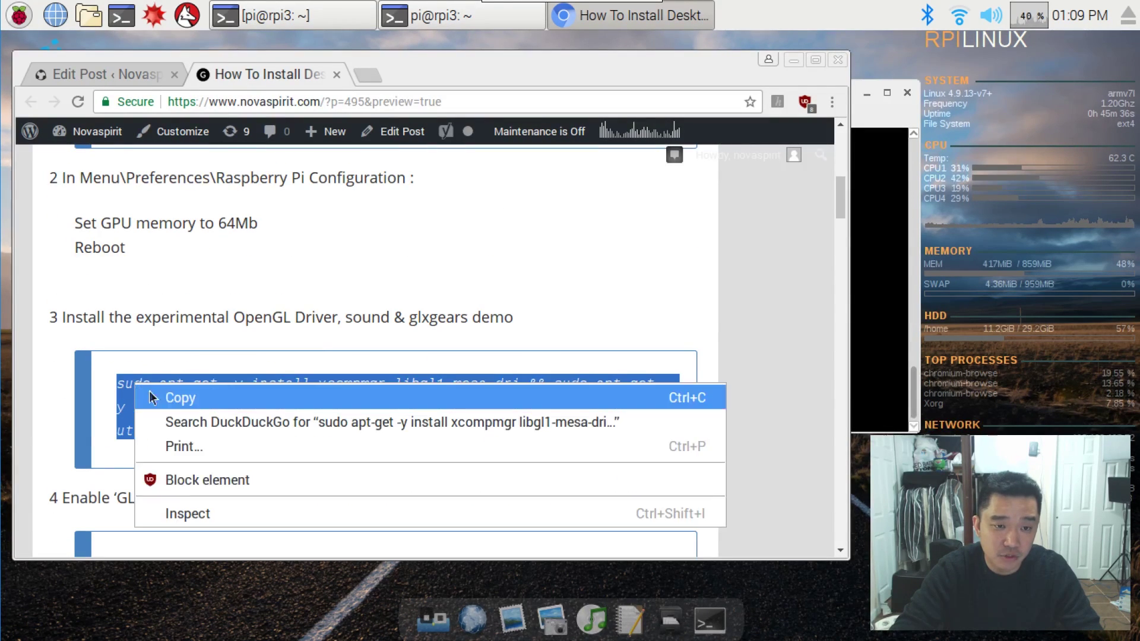
left_click(338, 334)
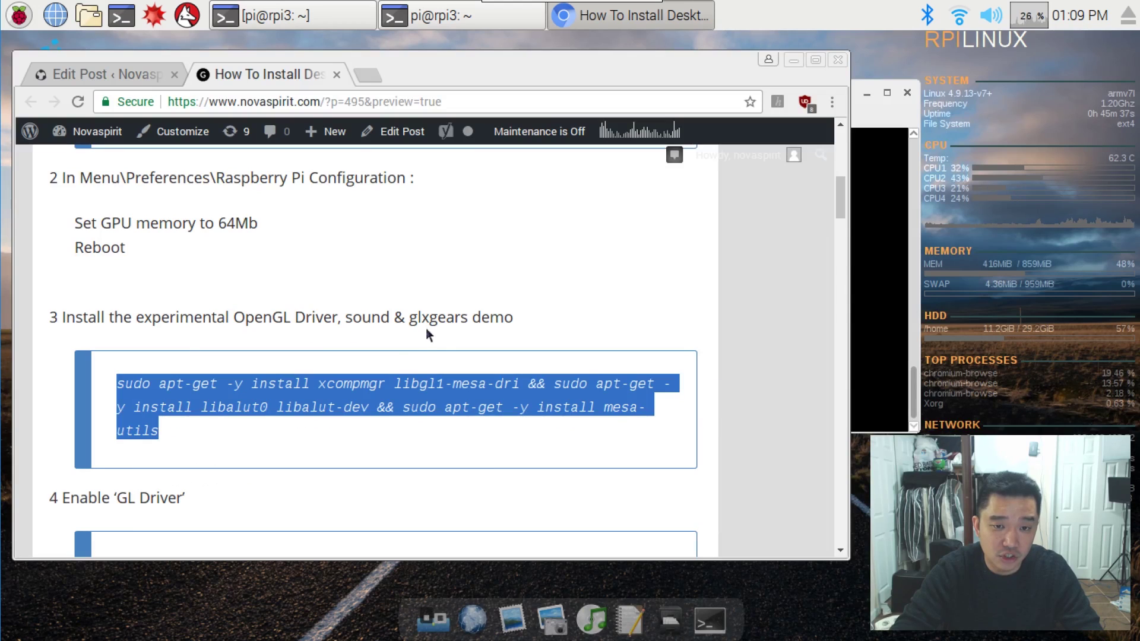
right_click(170, 383)
left_click(191, 398)
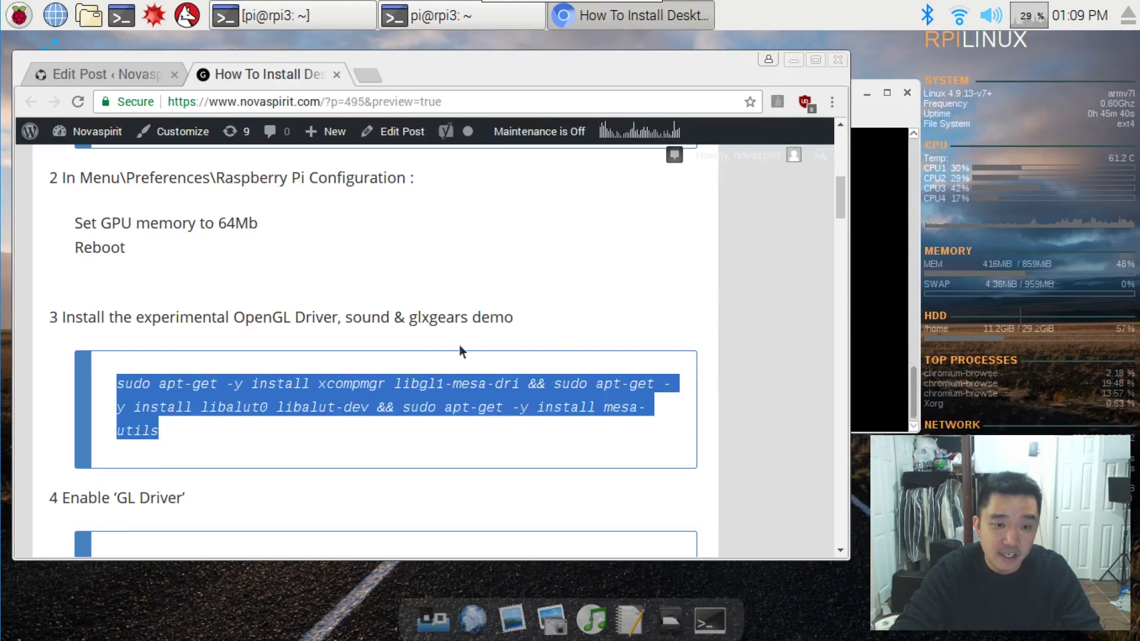
Paste and run the command to install the OpenGL driver, sound and mesa-utils packages.
left_click(866, 302)
right_click(781, 279)
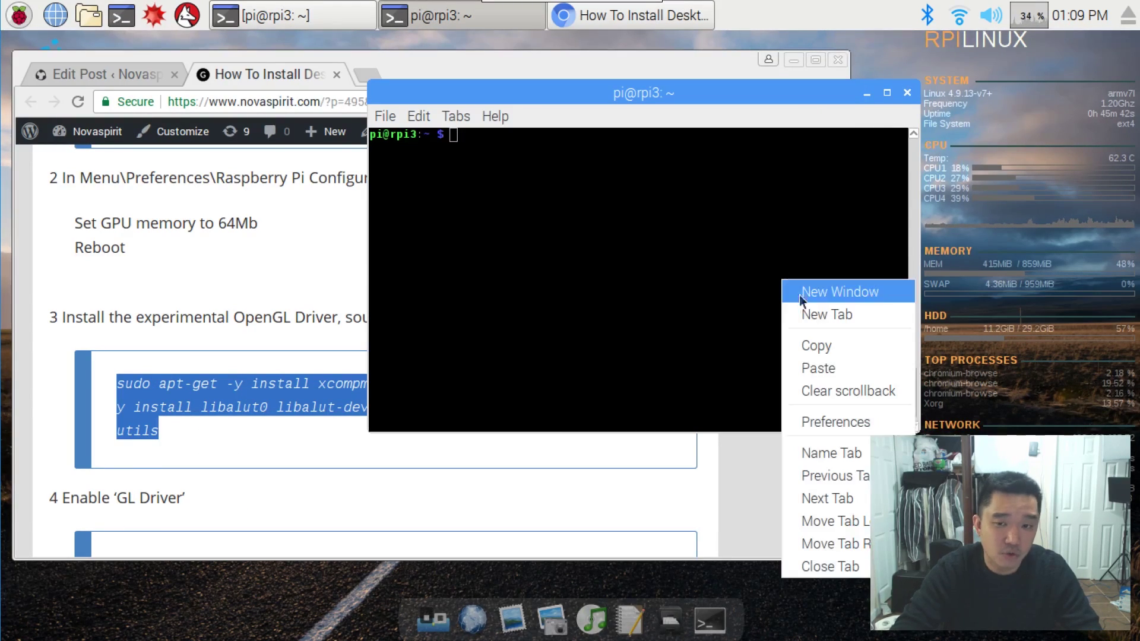
left_click(826, 368)
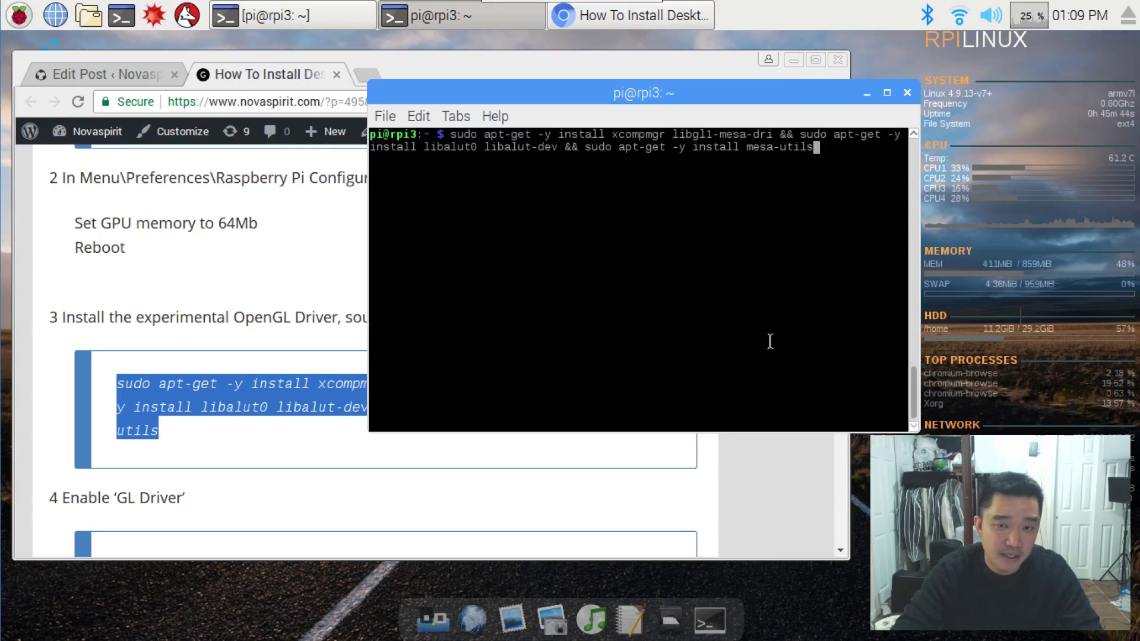
key("Return")
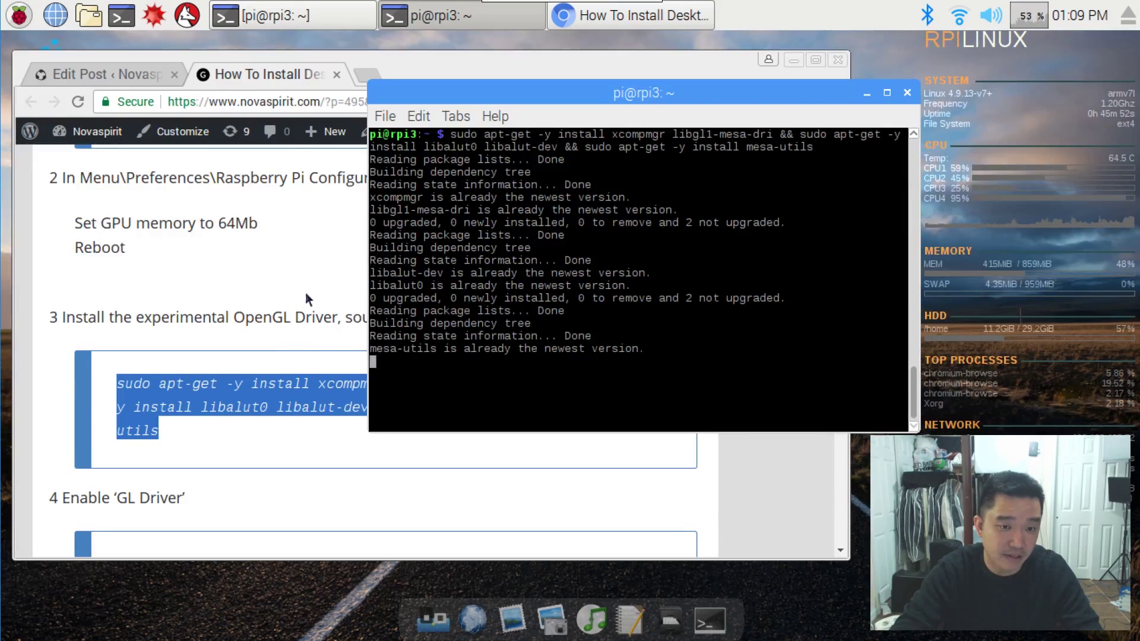
left_click(329, 298)
scroll(351, 302, "down", 3)
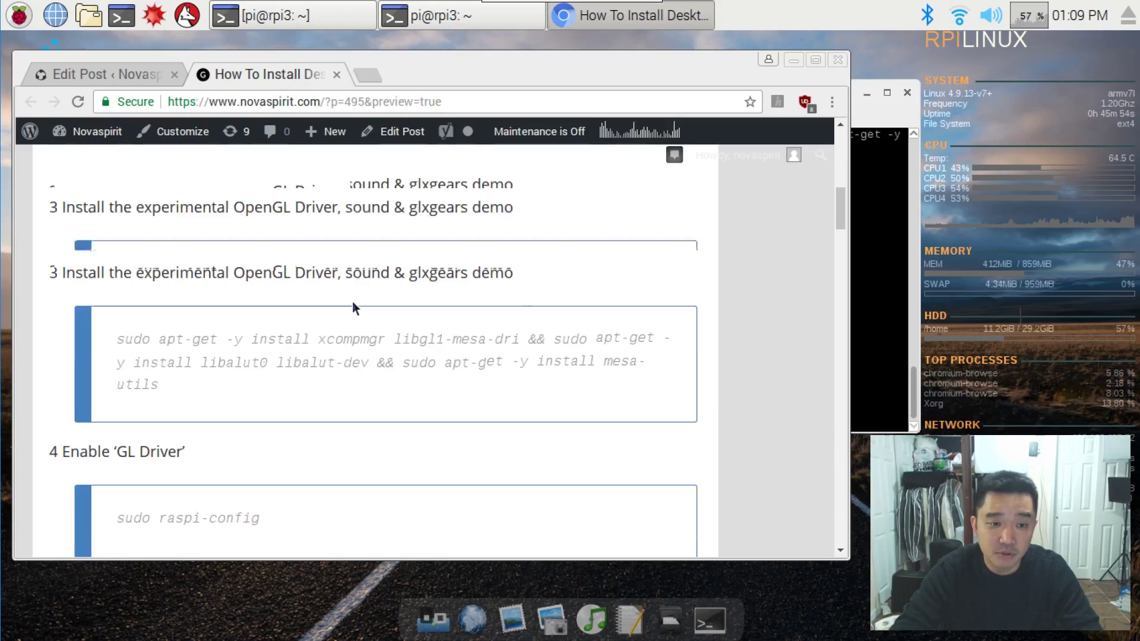
Run sudo raspi-config and open the GL Driver choices under Advanced Options.
scroll(354, 305, "down", 1)
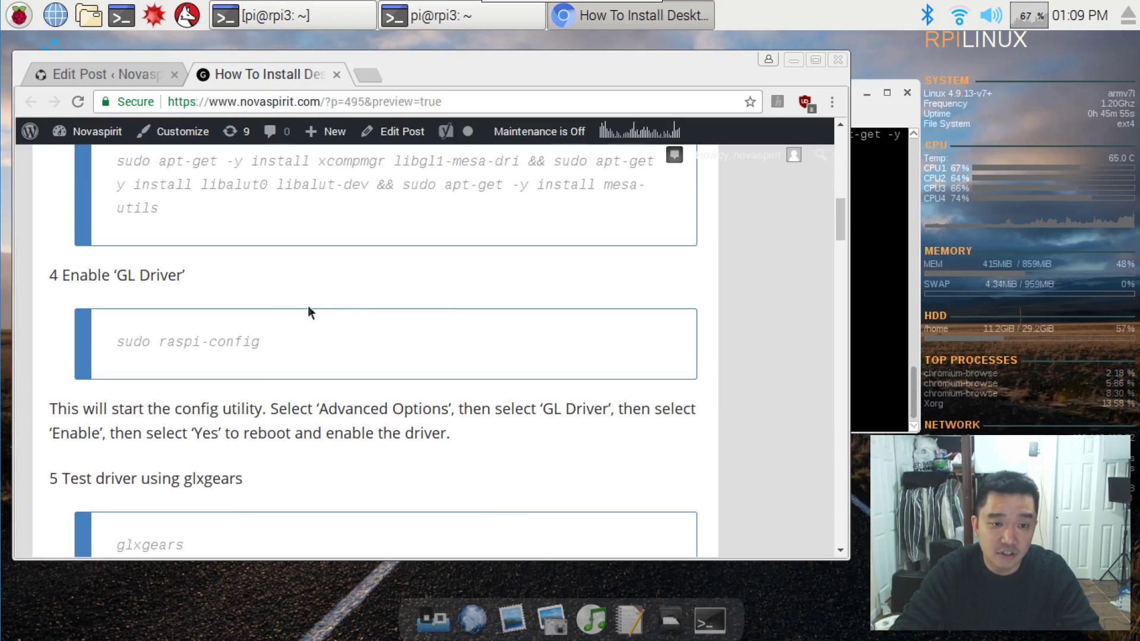
left_click(868, 295)
type("sudo")
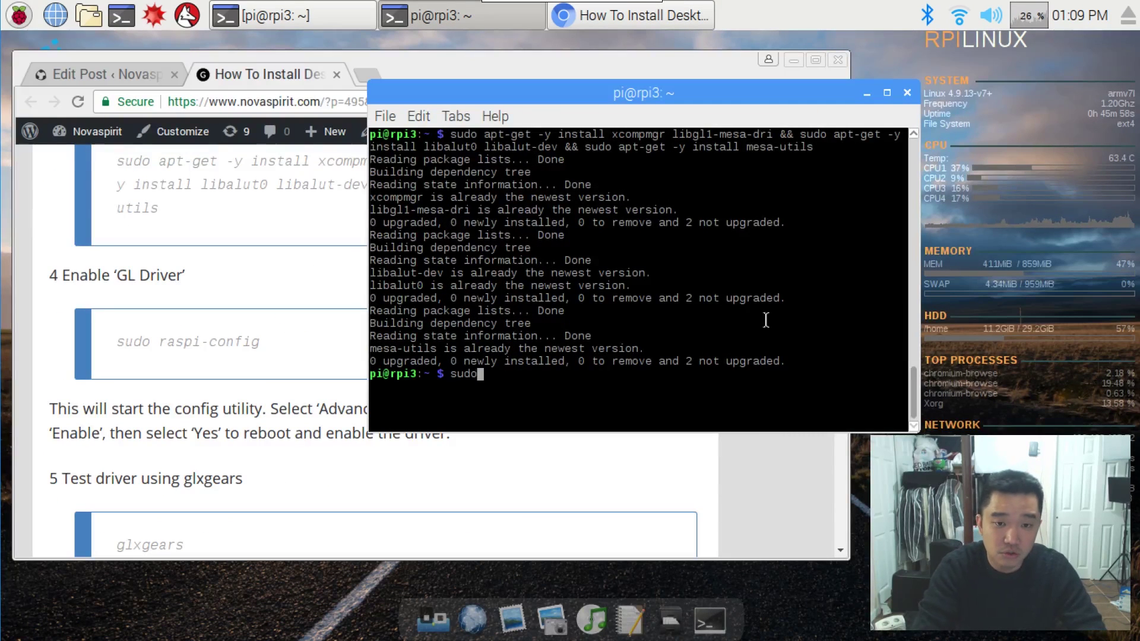
type(" raspi")
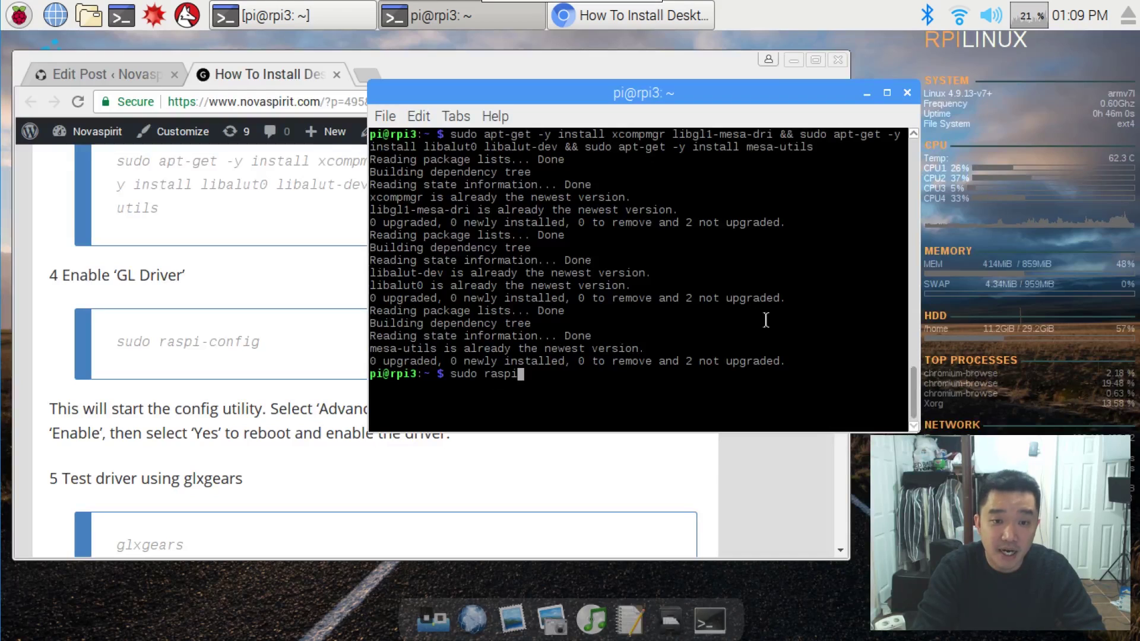
type("-config")
key("Return")
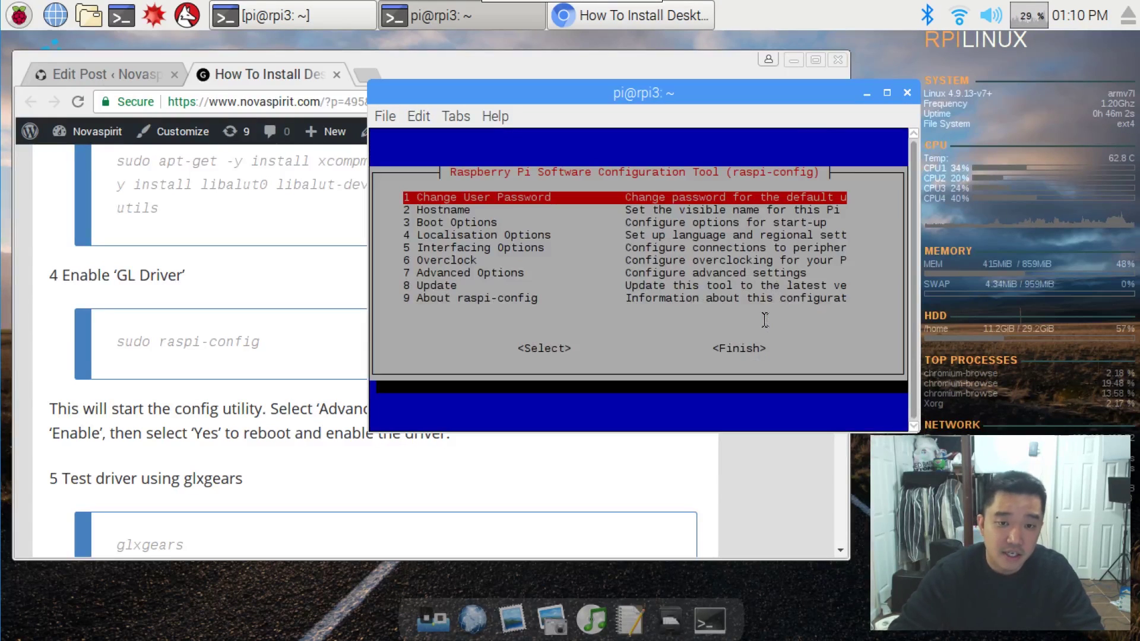
key("Down")
key("Down")
key("Down")
key("Down")
key("Down")
key("Down")
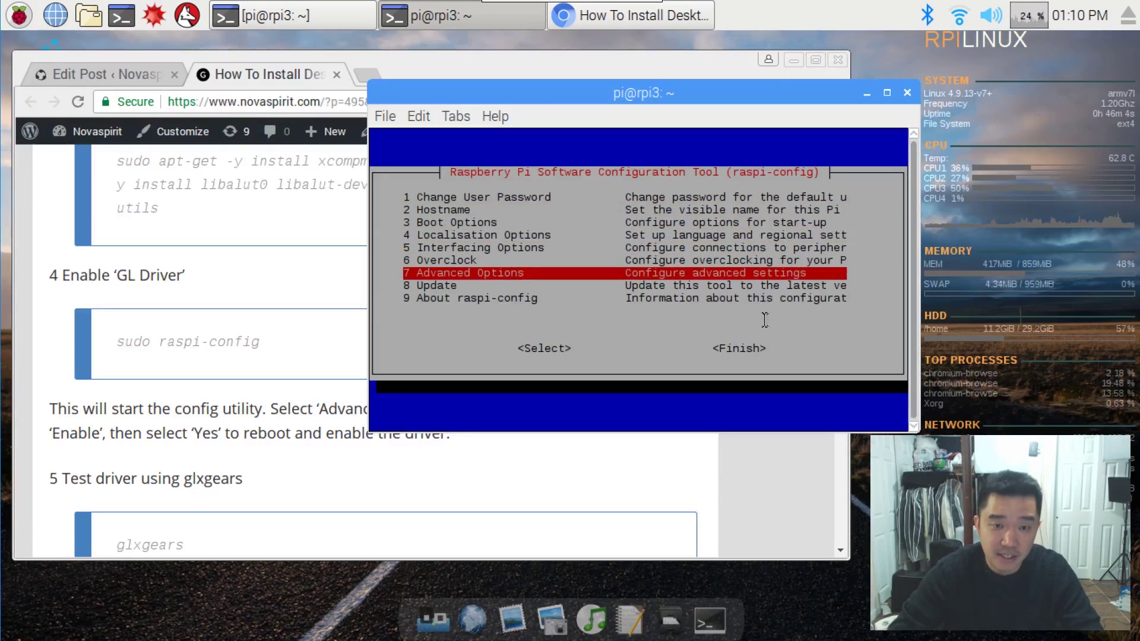
key("Return")
key("Down")
key("Down")
key("Down")
key("Down")
key("Down")
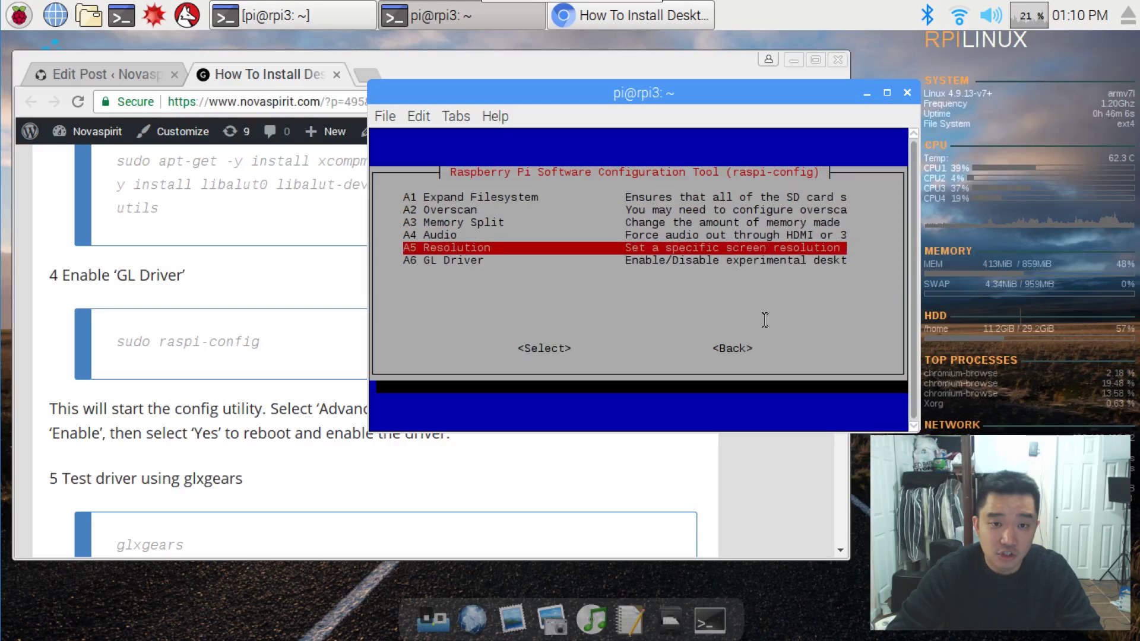
key("Return")
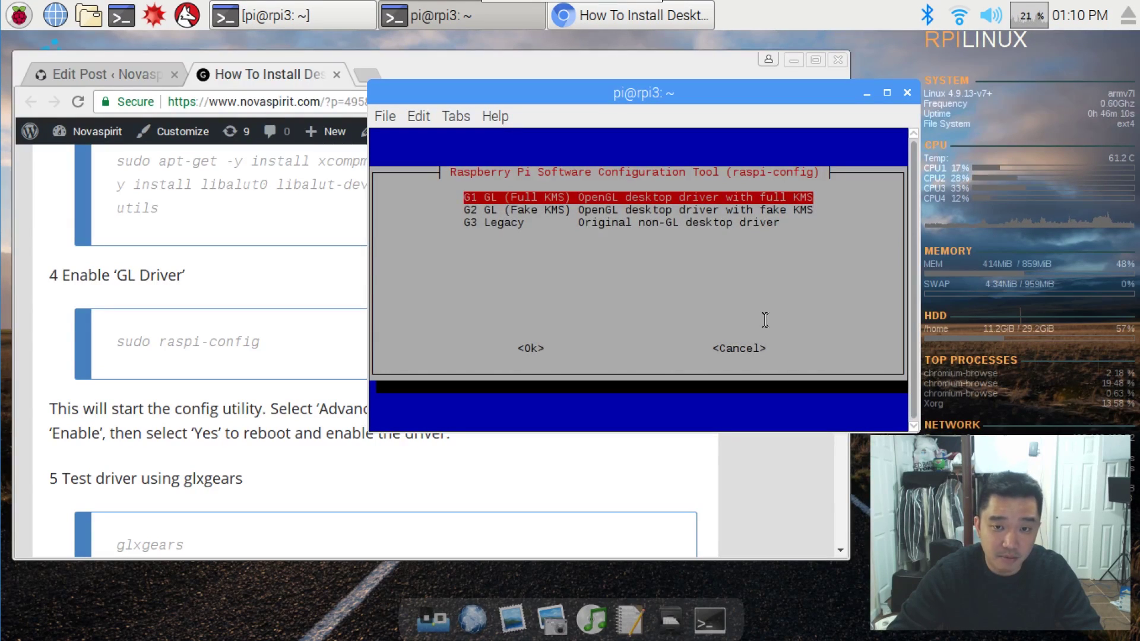
Cancel the GL driver choice without applying, exit raspi-config, and return to the tutorial.
key("Down")
key("Down")
key("Up")
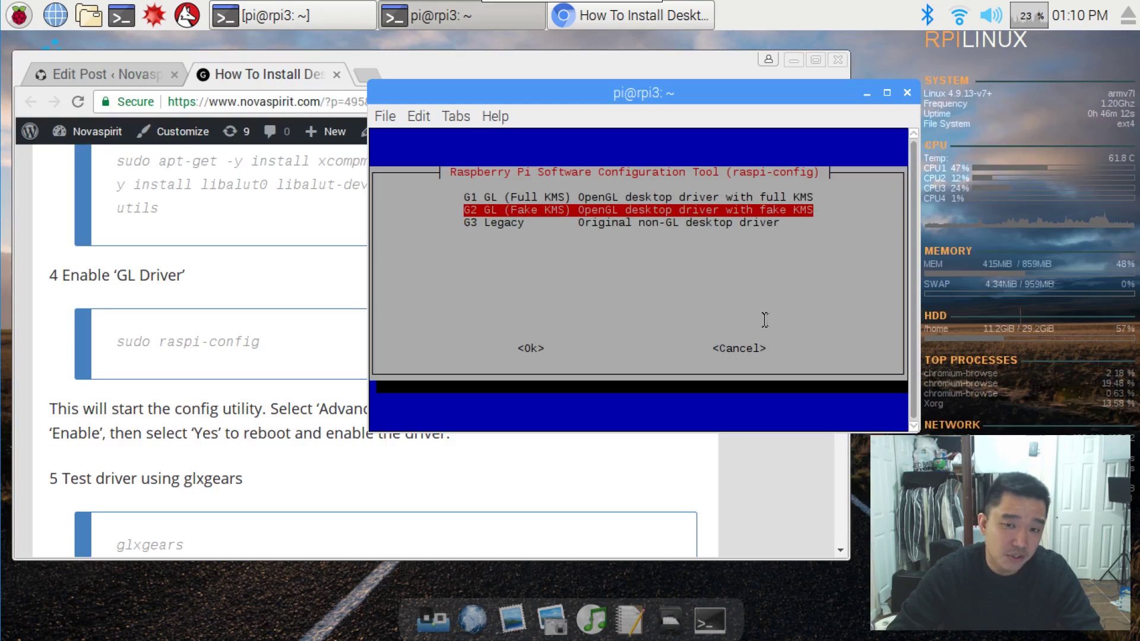
key("Up")
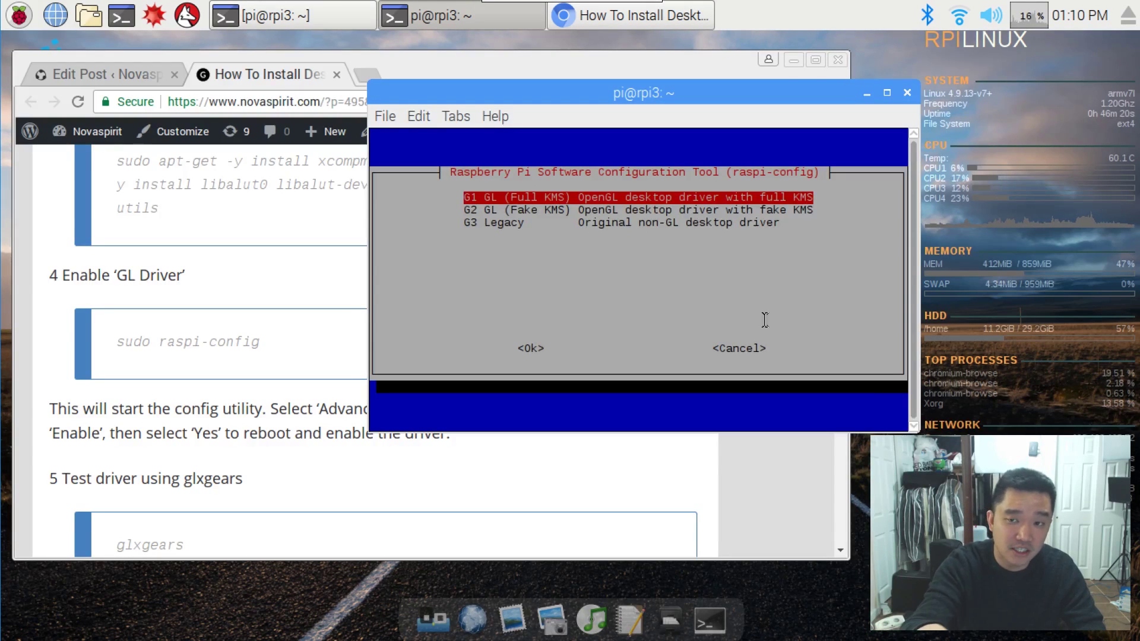
key("Down")
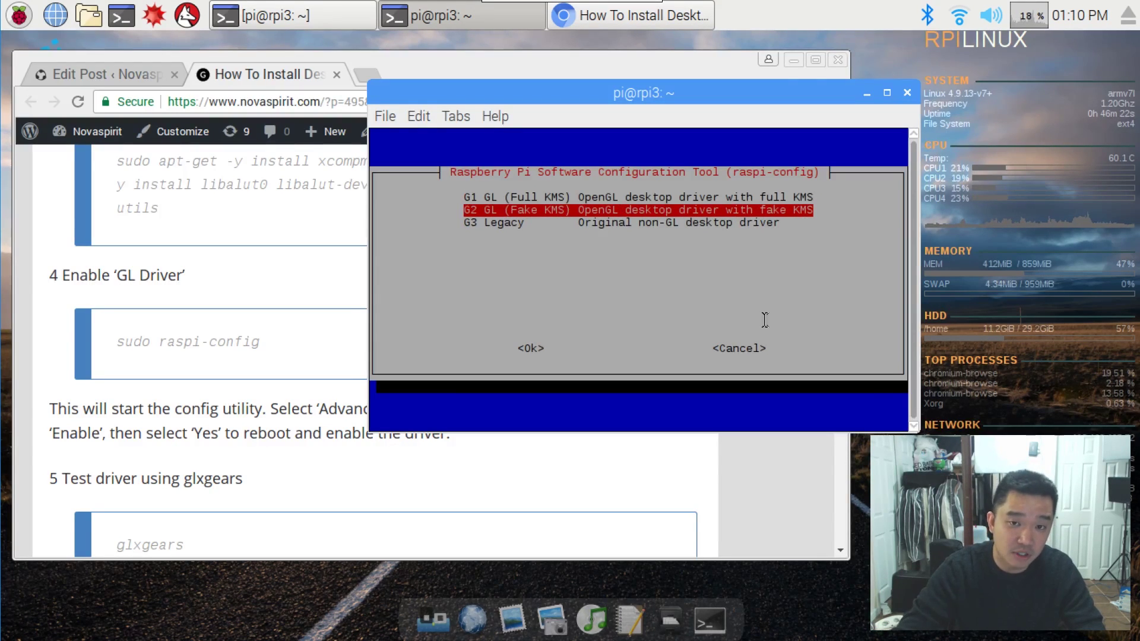
key("Tab")
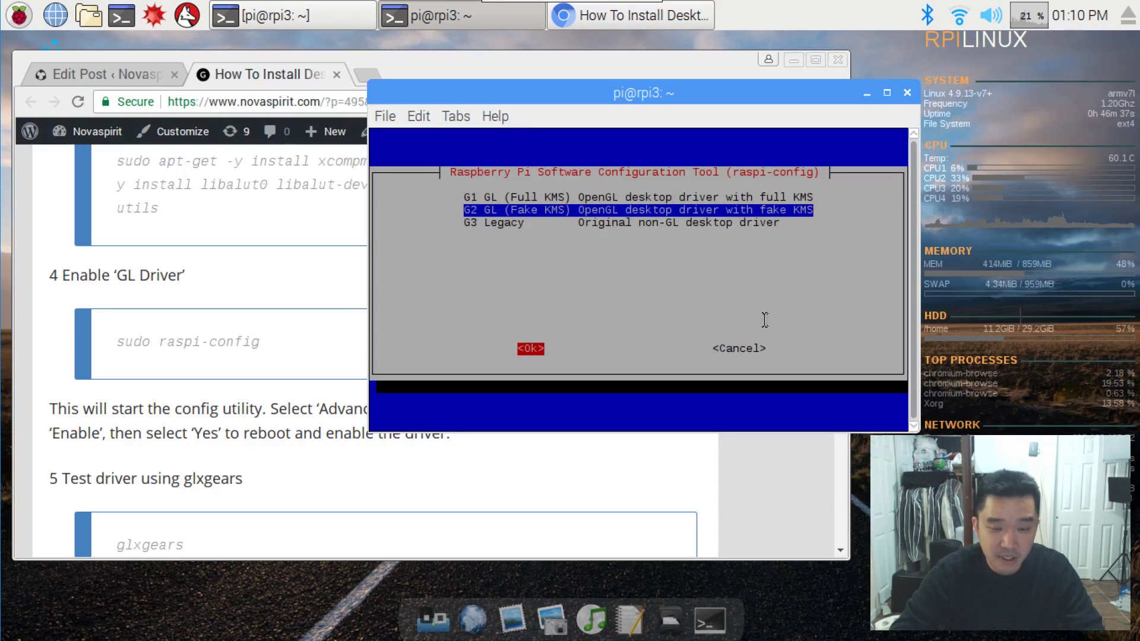
key("Tab")
key("Return")
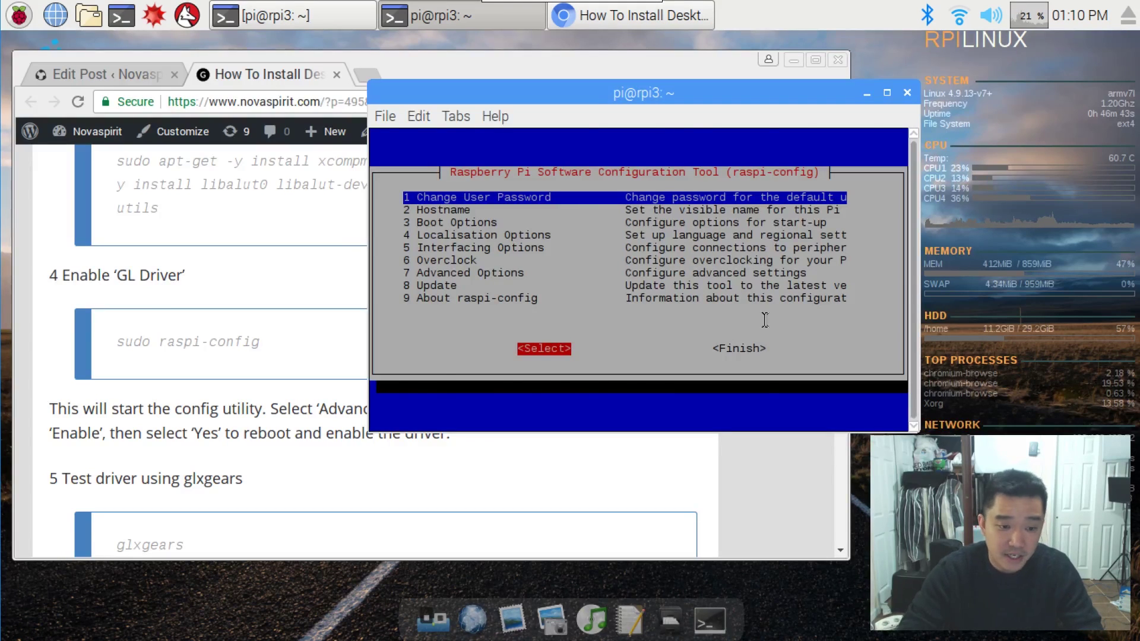
key("Tab")
key("Return")
left_click(258, 479)
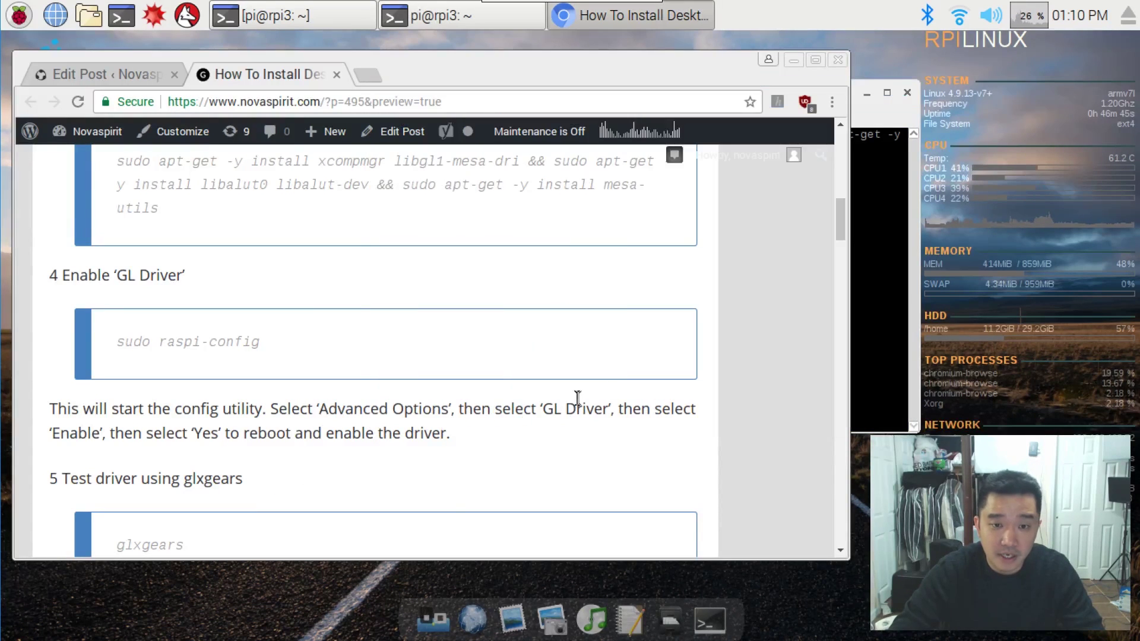
Run the glxgears test at about 60 FPS, then stop it with Ctrl+C.
scroll(268, 511, "down", 3)
left_click(870, 344)
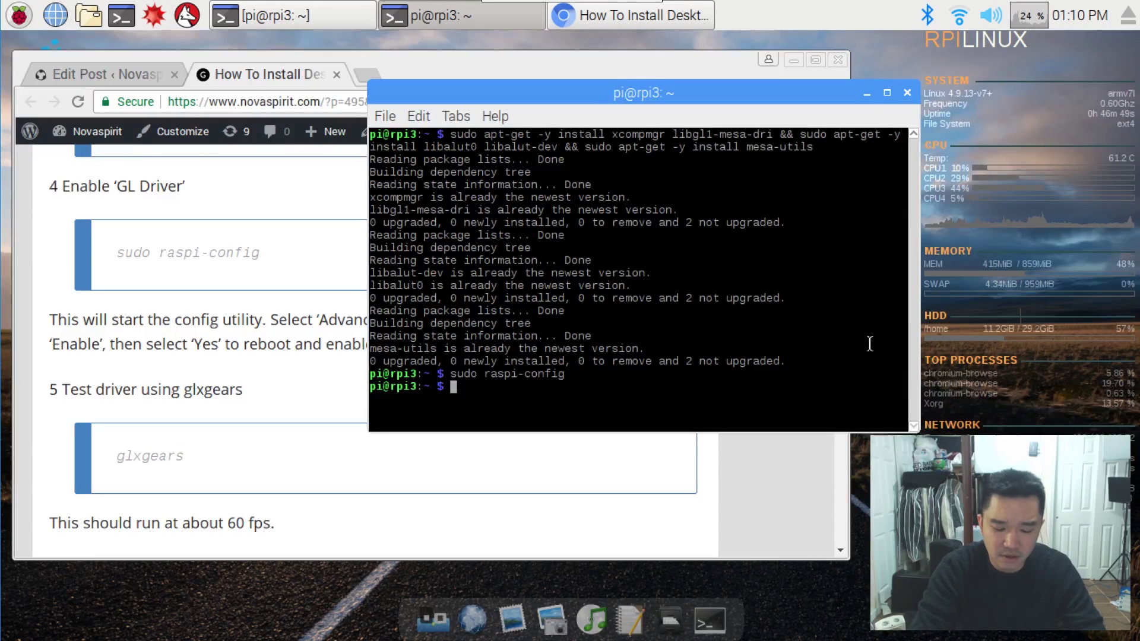
type("gl")
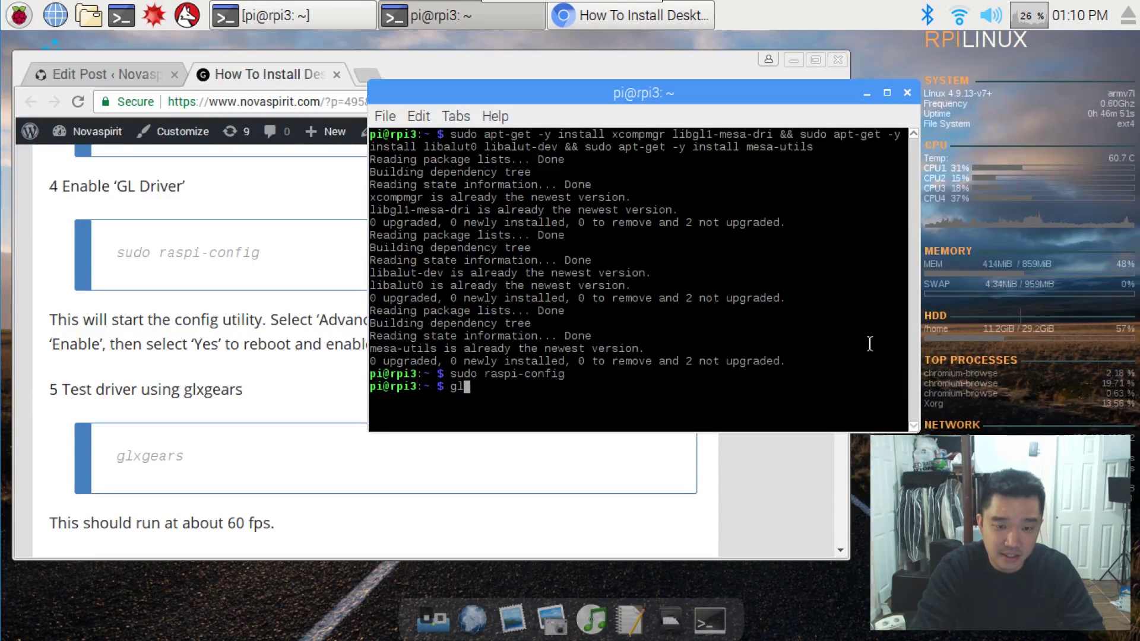
type("x")
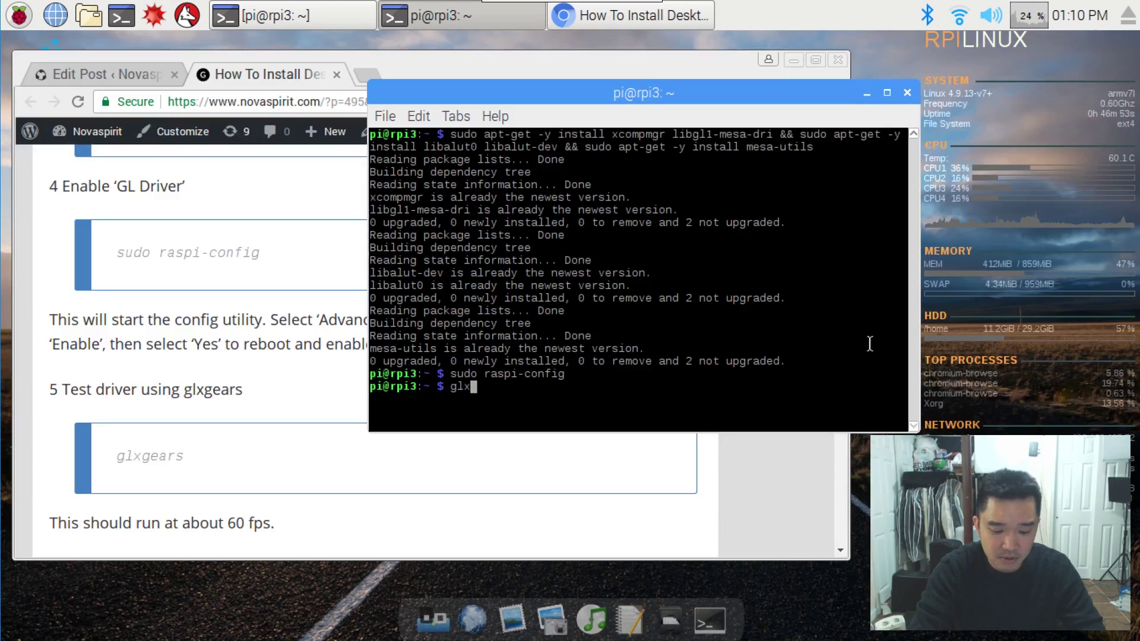
type("gears")
key("Return")
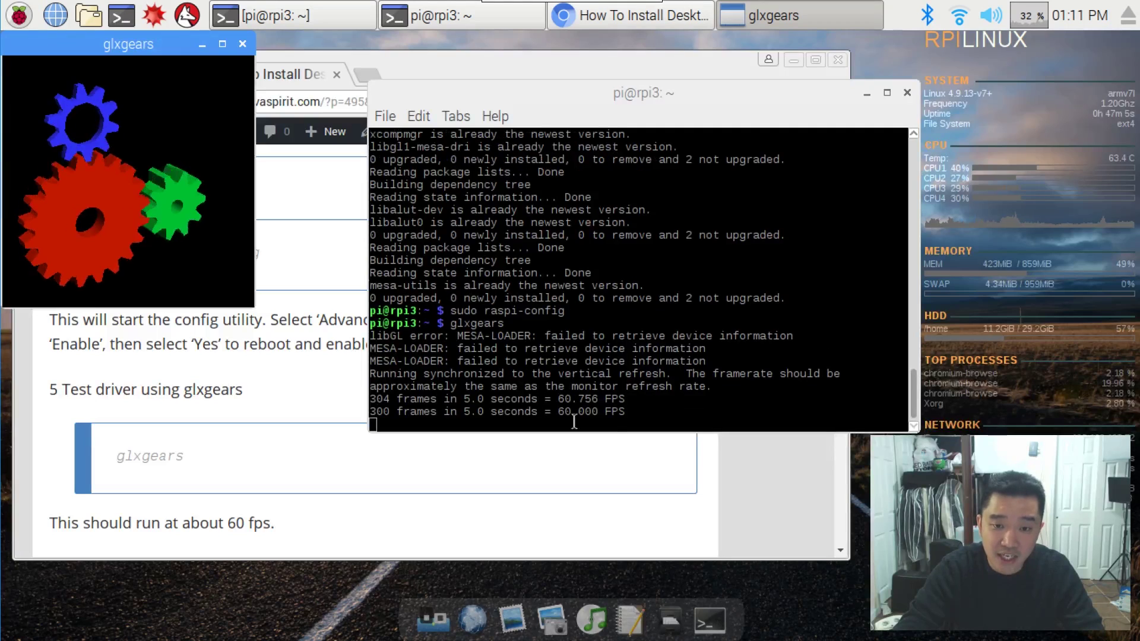
left_click(663, 402)
key("ctrl+c")
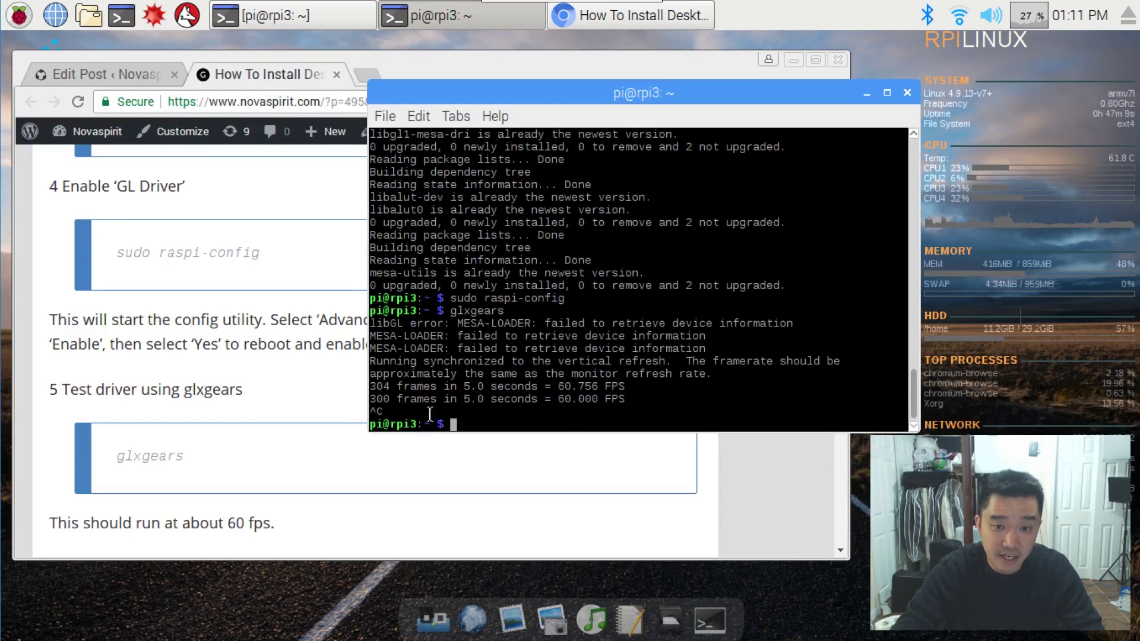
Copy the Minecraft download command from the guide's step 6.
left_click(259, 425)
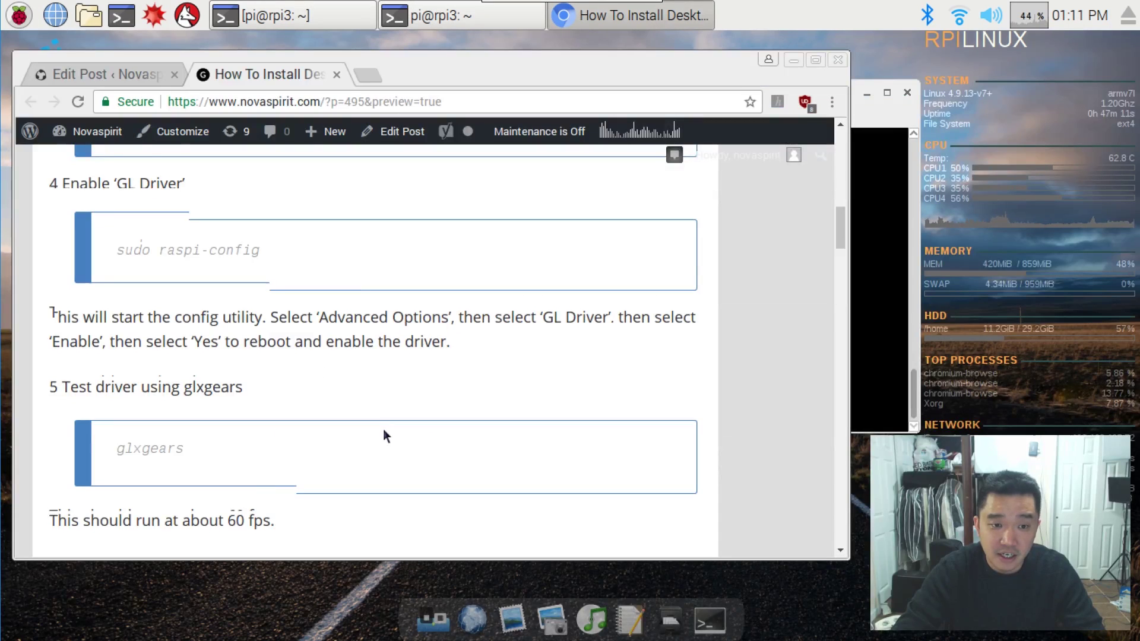
scroll(383, 429, "down", 5)
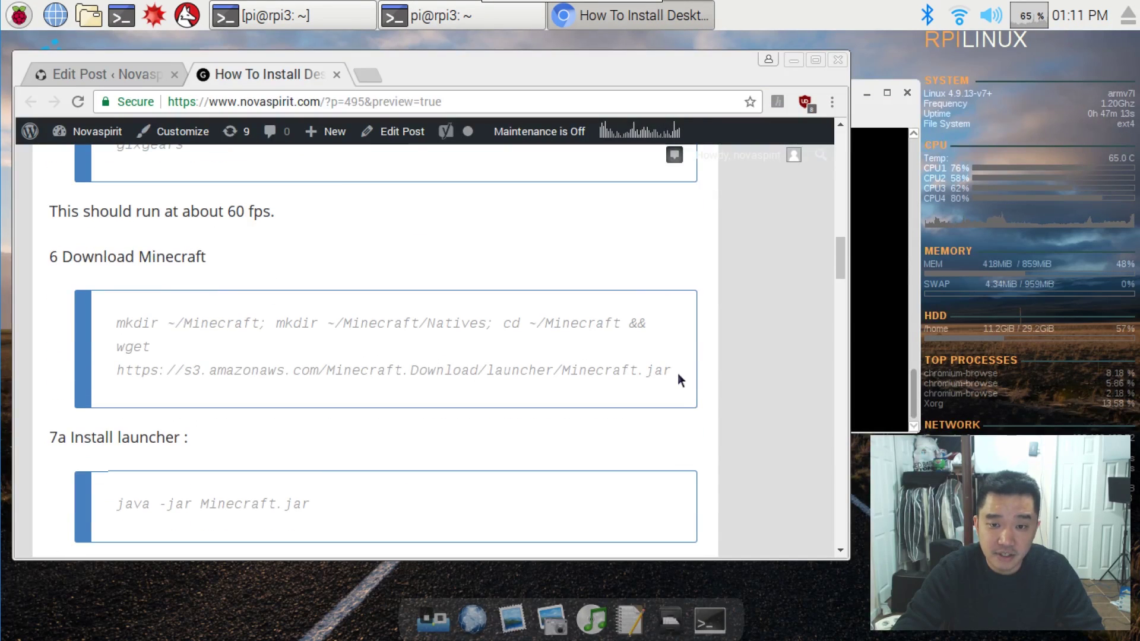
left_click_drag(677, 372, 130, 323)
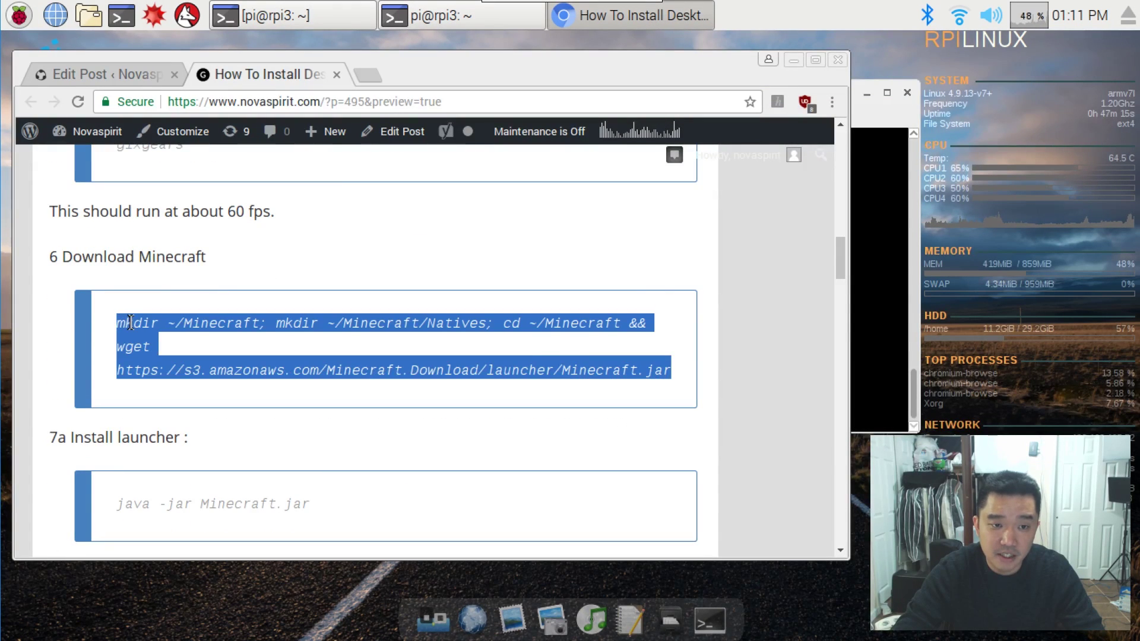
right_click(131, 322)
left_click(145, 334)
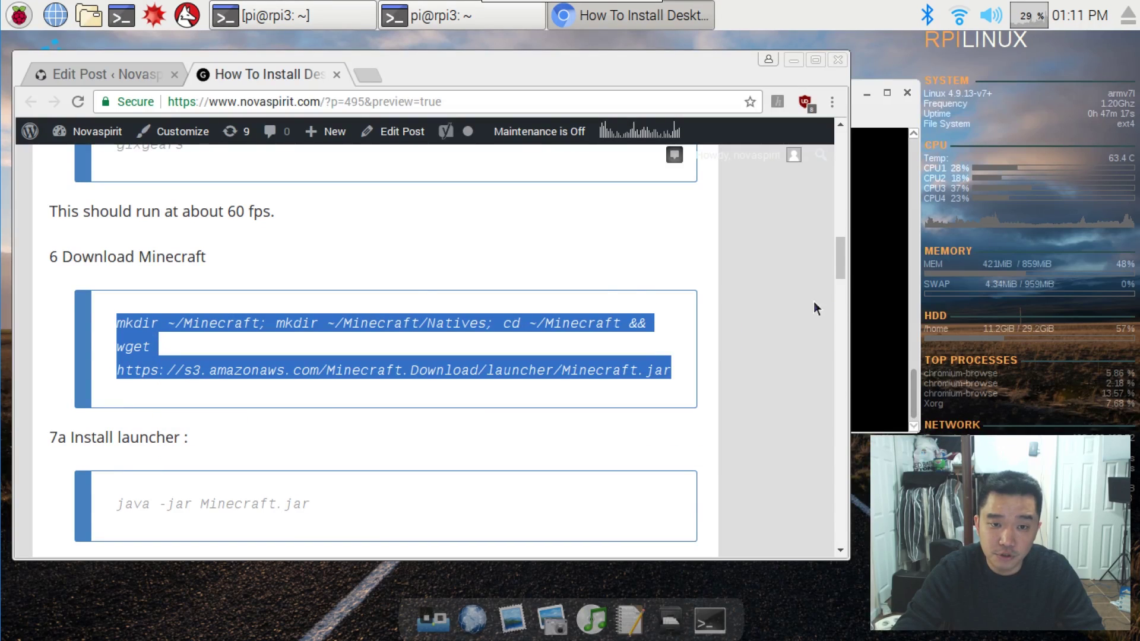
Paste and run the Minecraft download command in the terminal.
left_click(875, 305)
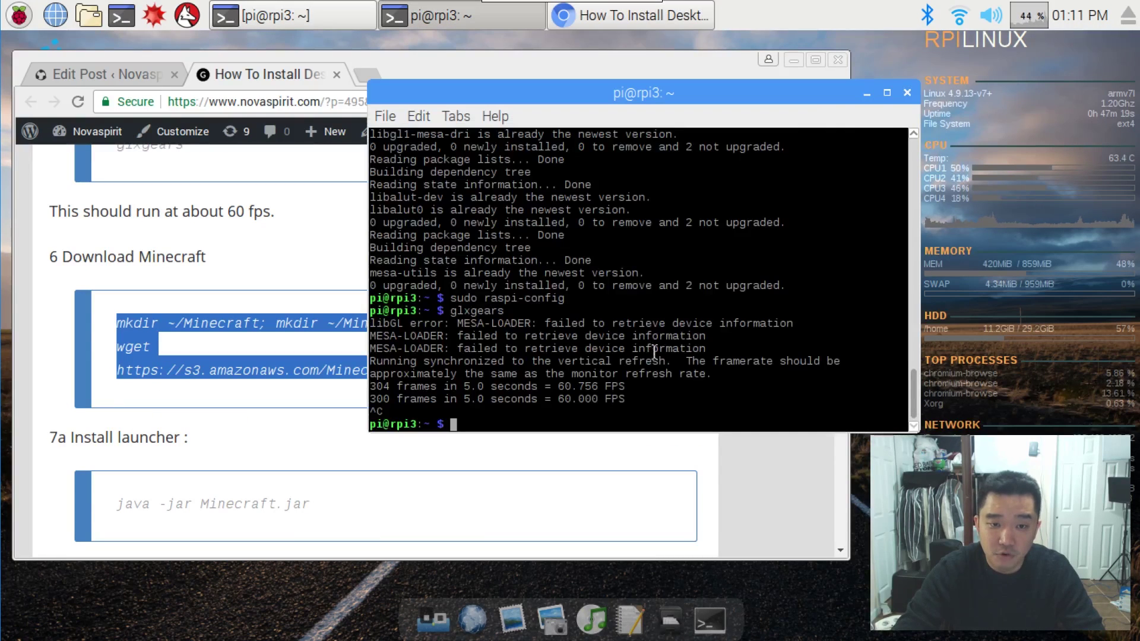
right_click(708, 415)
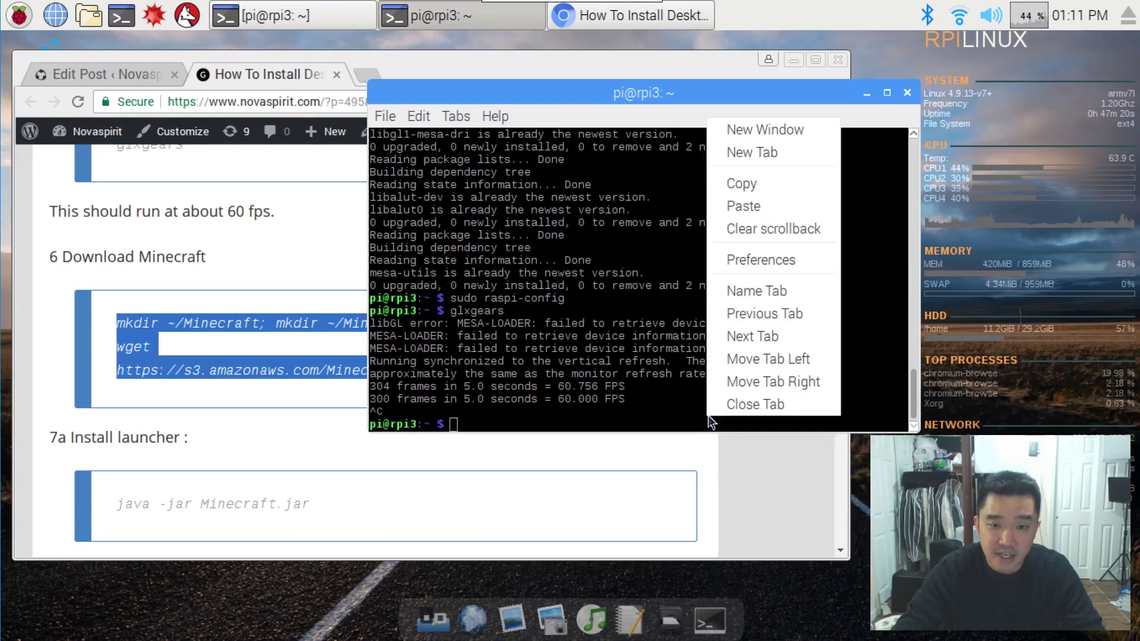
left_click(764, 208)
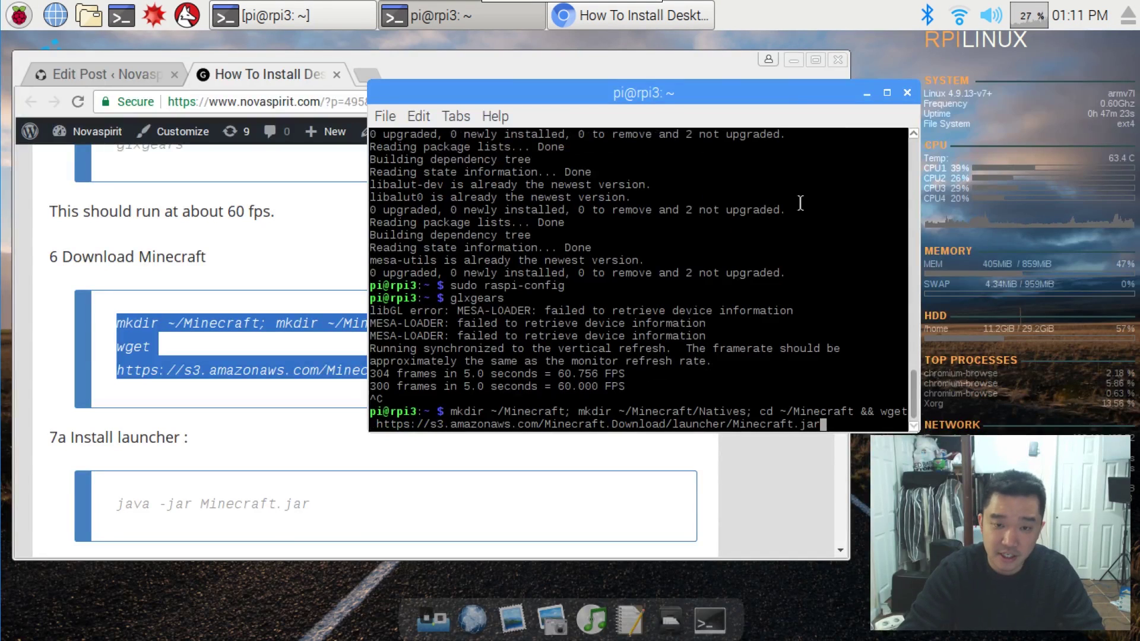
key("Return")
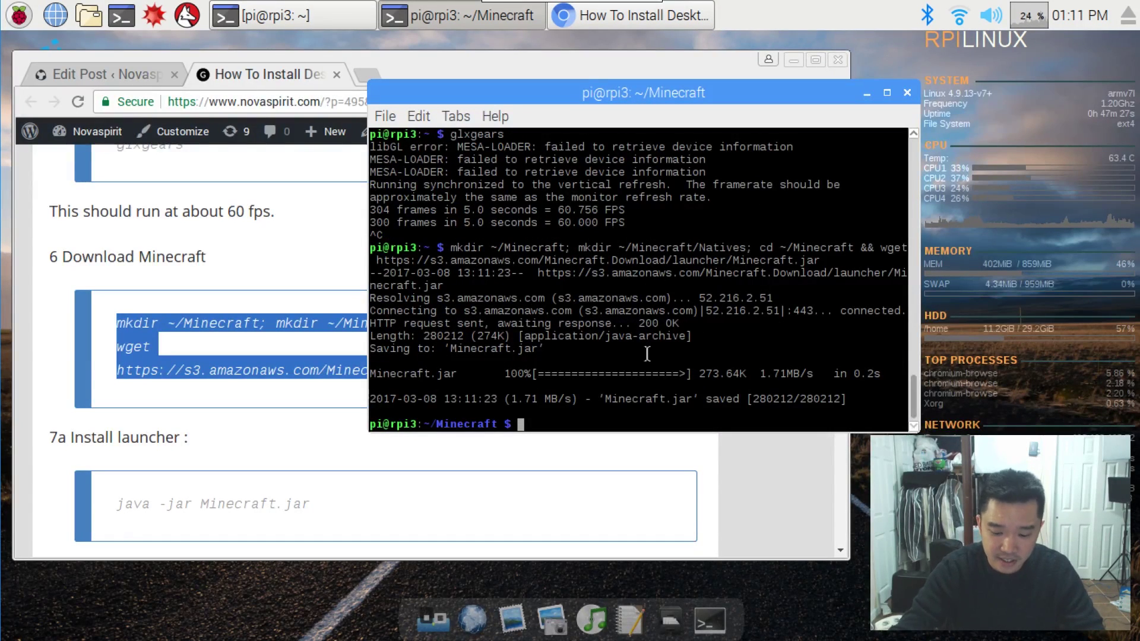
List the ~/Minecraft folder, then launch Minecraft.jar with java -jar.
type("ls")
key("Return")
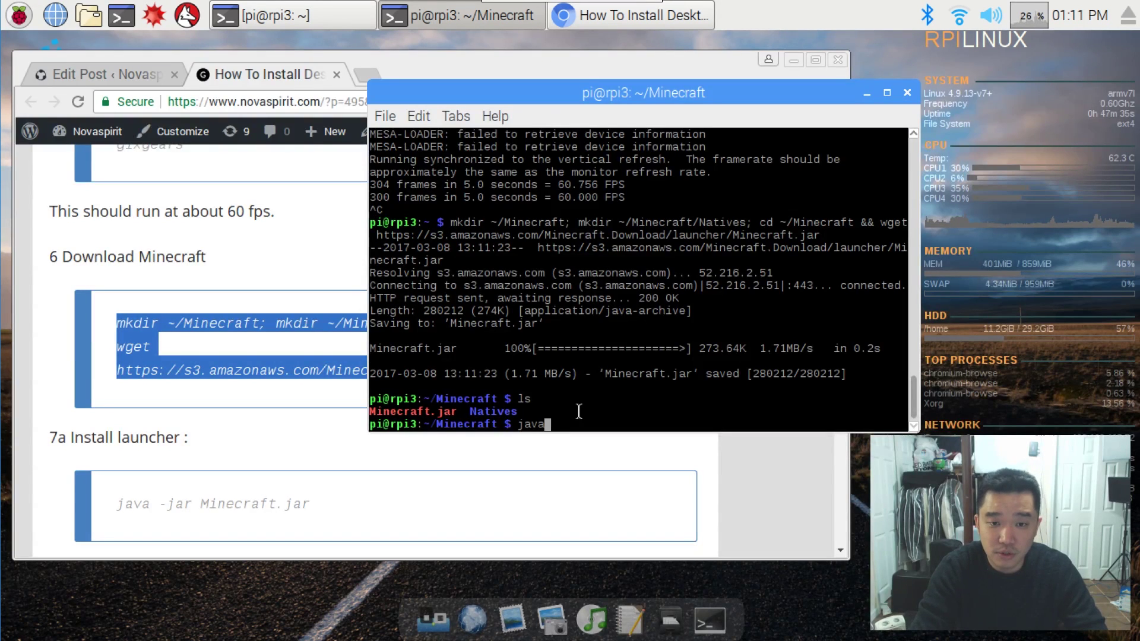
type("-")
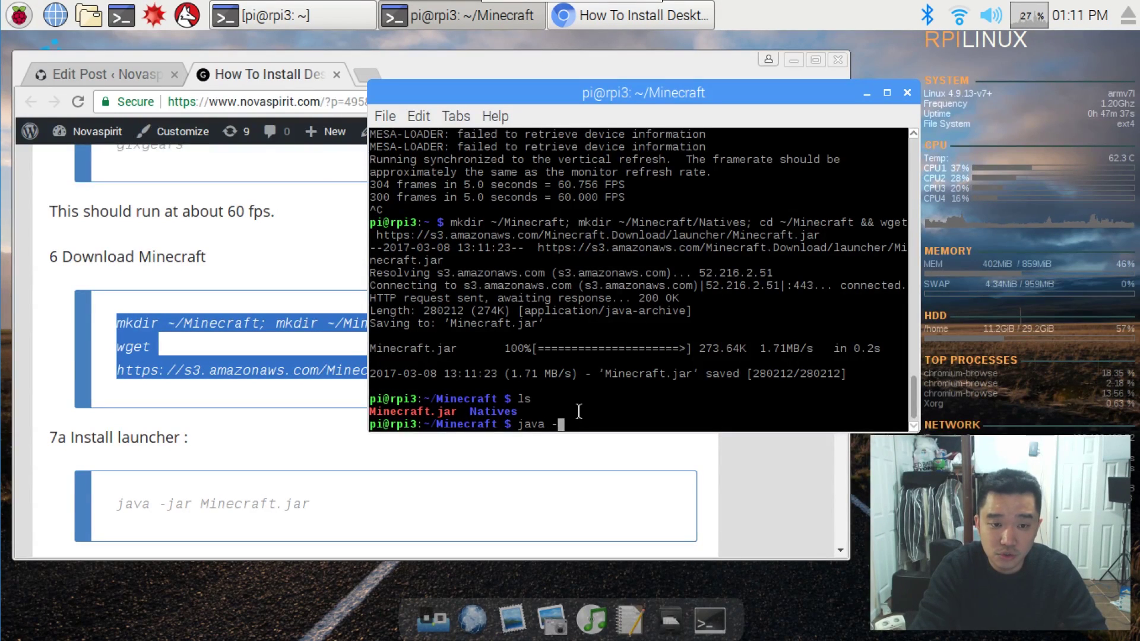
type("jar Mine")
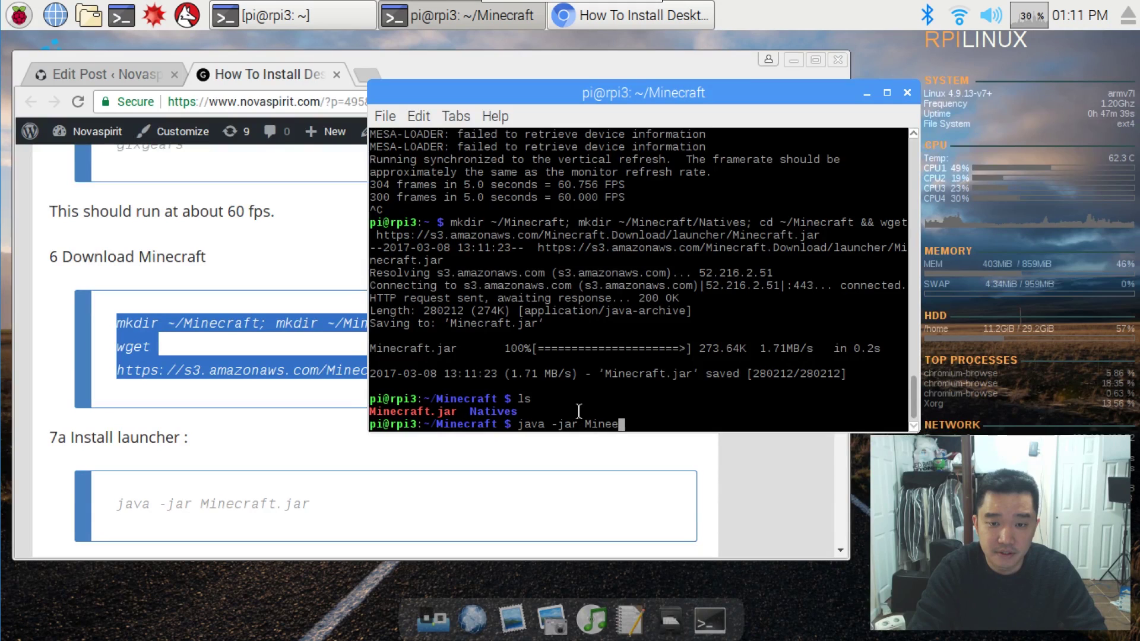
key("Tab")
key("Return")
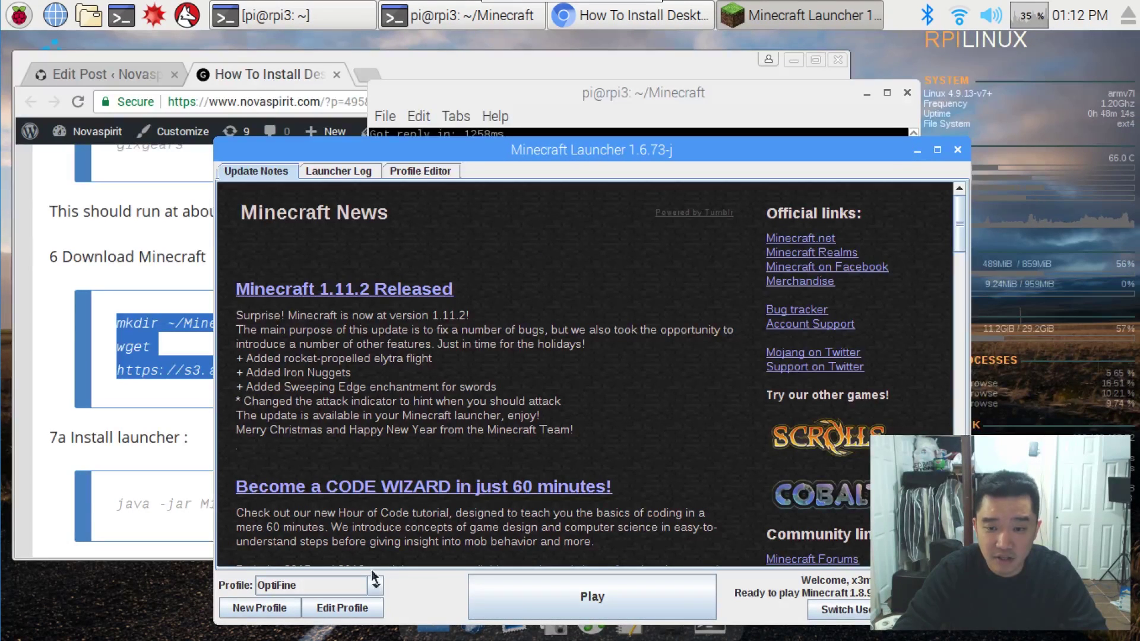
Check the profile list, then open the current profile in the Profile Editor.
left_click(359, 591)
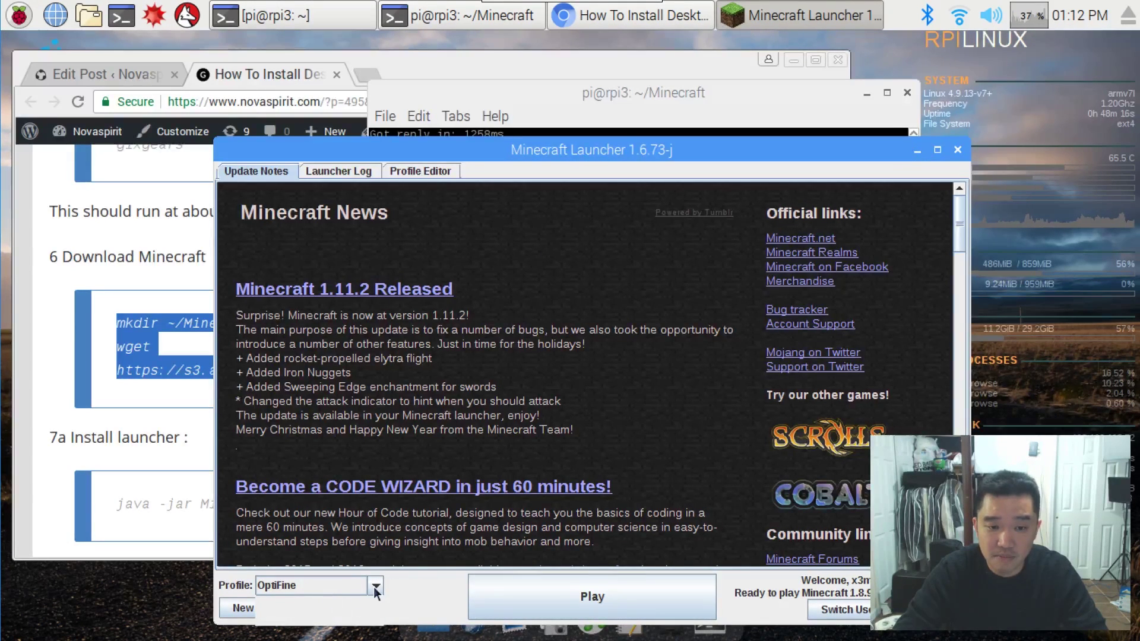
left_click(401, 591)
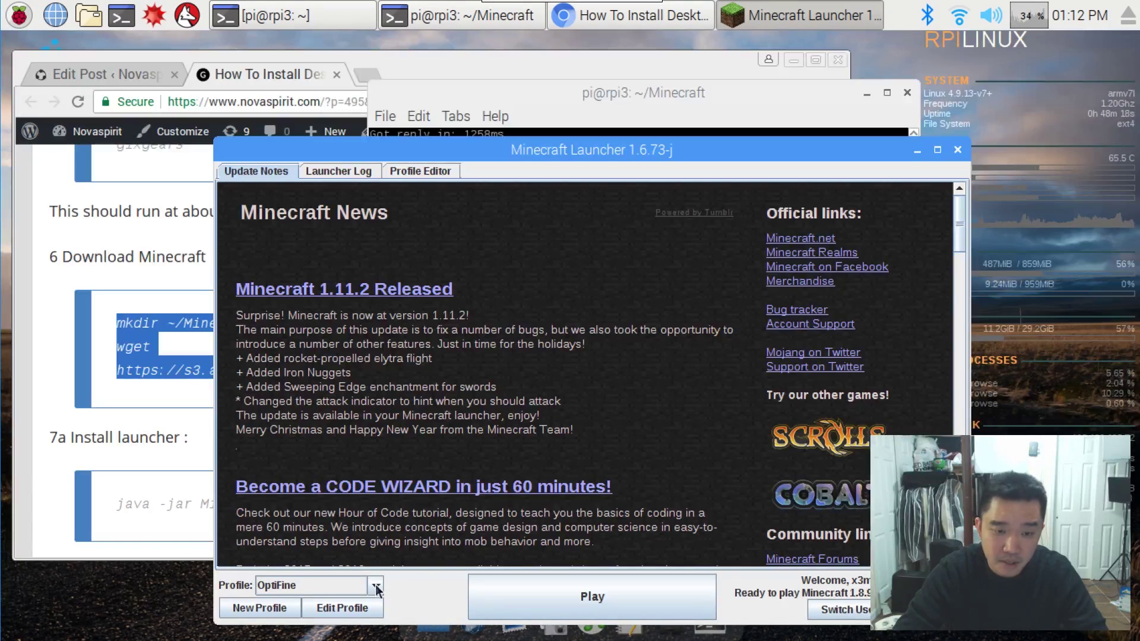
left_click(375, 585)
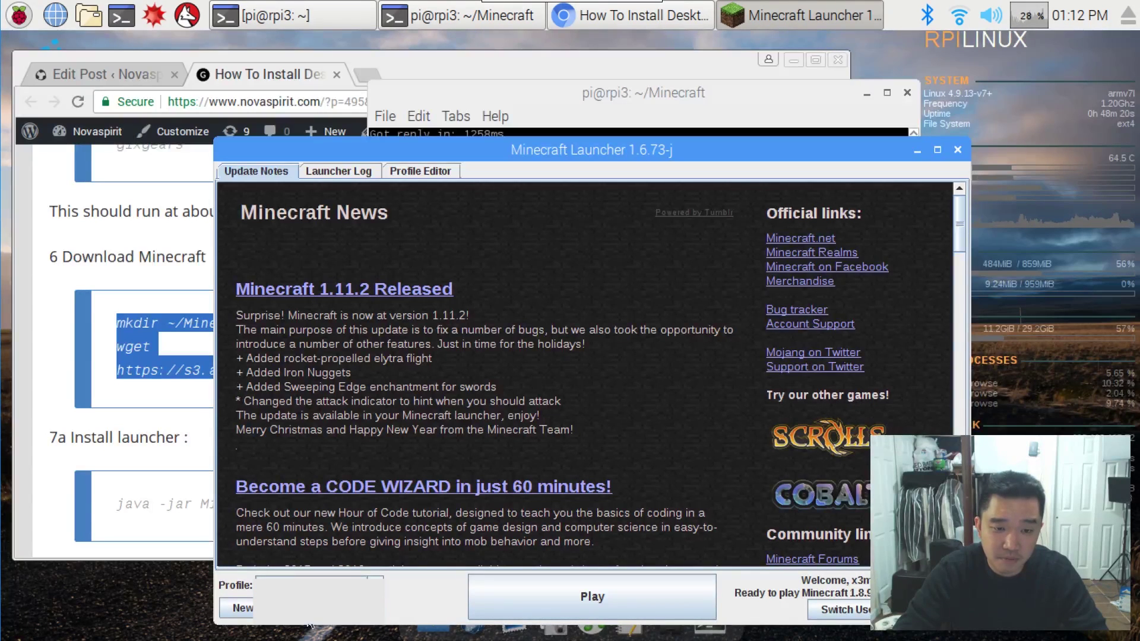
left_click(350, 610)
left_click(350, 610)
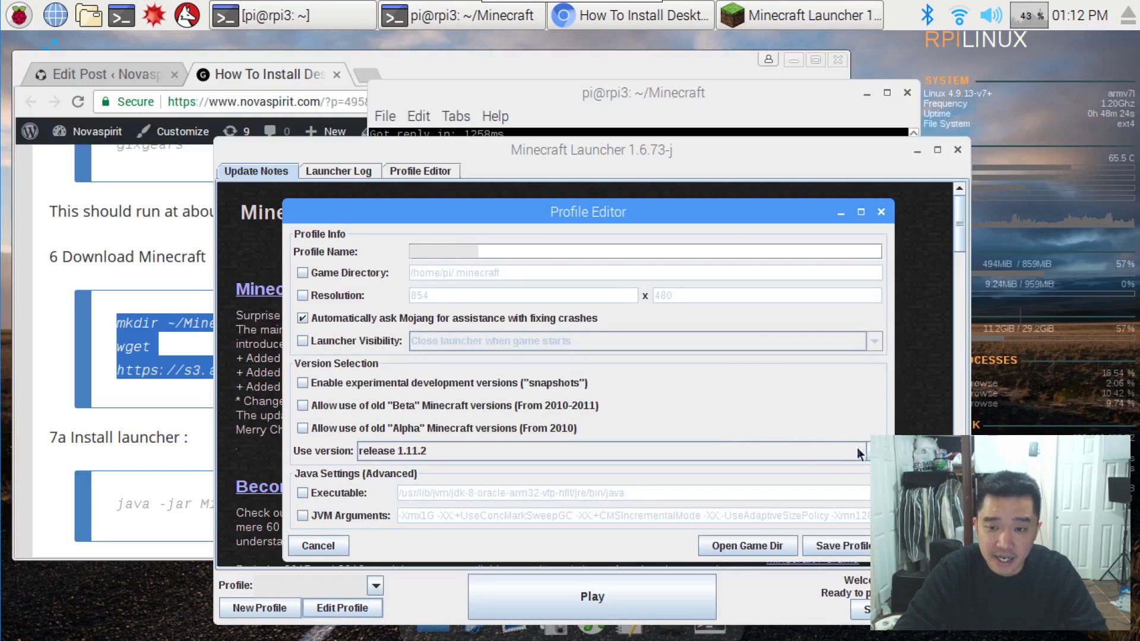
Switch the profile's Use version to release 1.8.9 and save the profile.
left_click(872, 451)
scroll(789, 522, "down", 2)
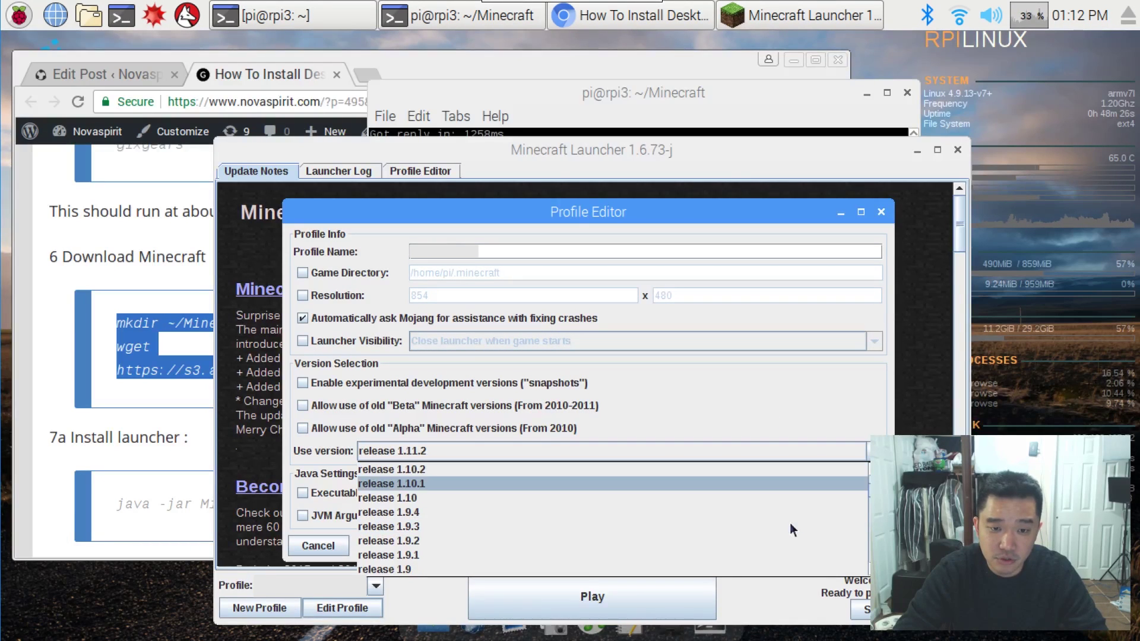
left_click(445, 541)
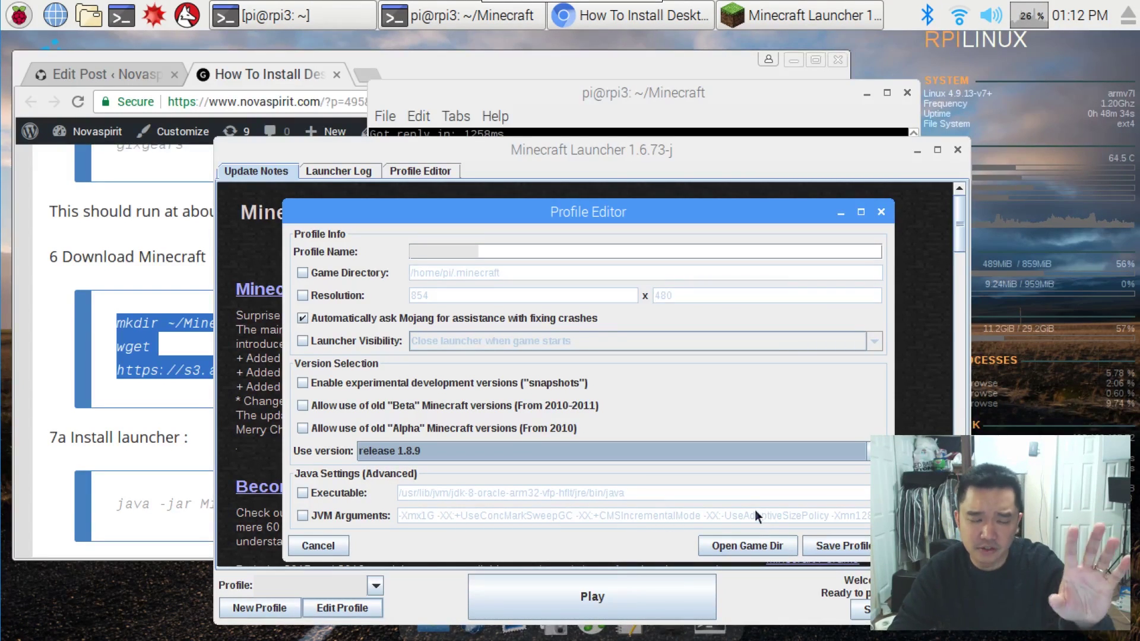
left_click(825, 543)
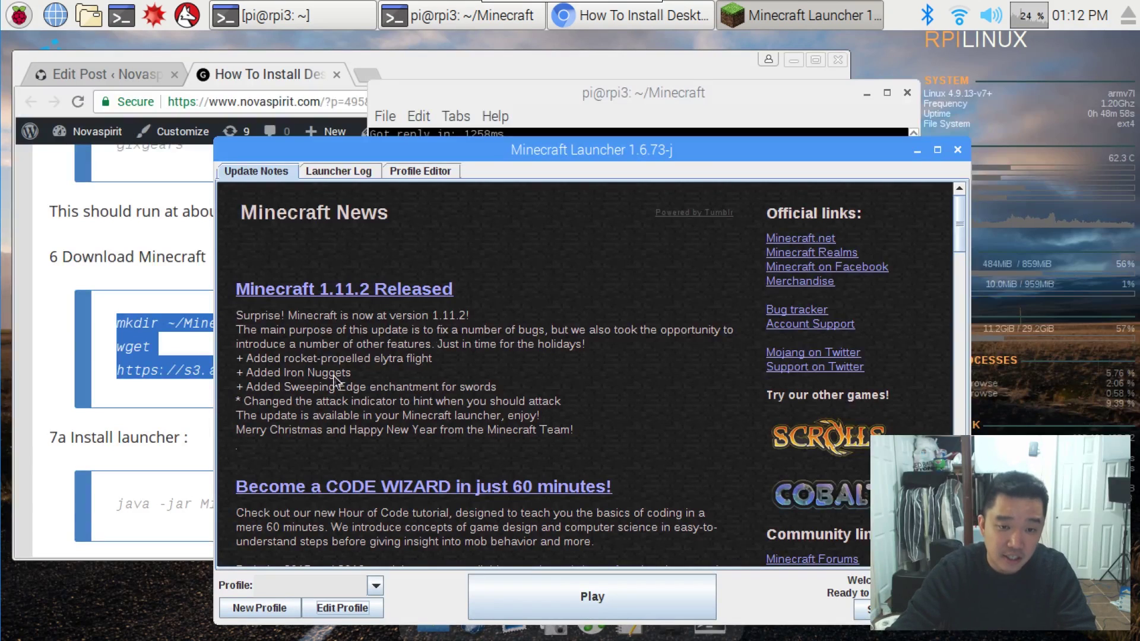
left_click(357, 606)
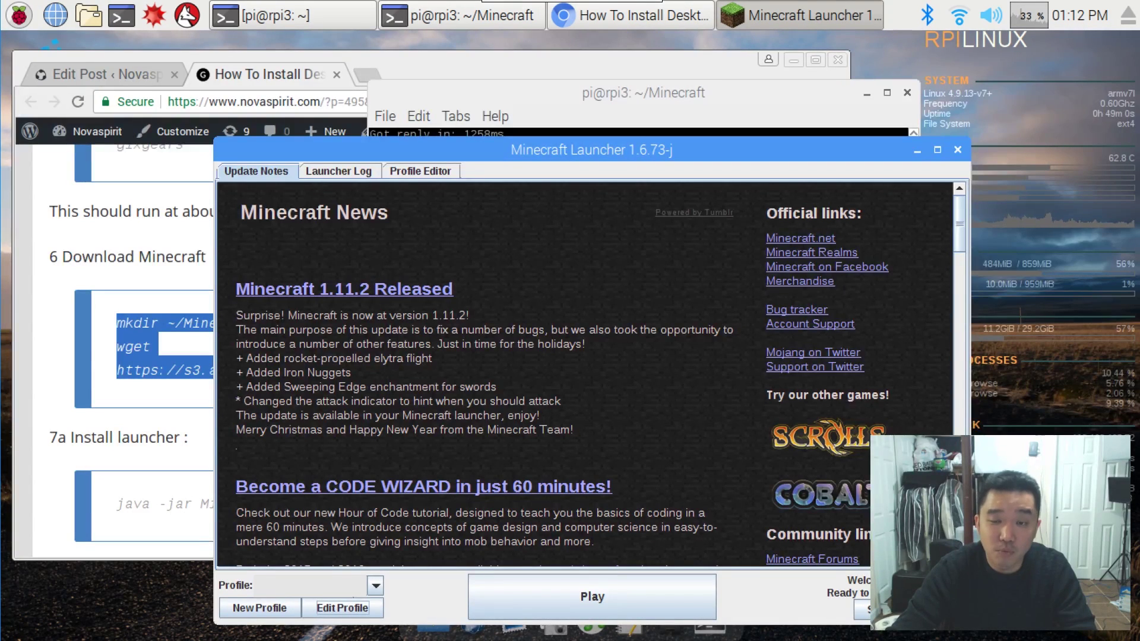
Play release 1.8.9, then close the launcher after its UnsatisfiedLinkError crash.
left_click(560, 597)
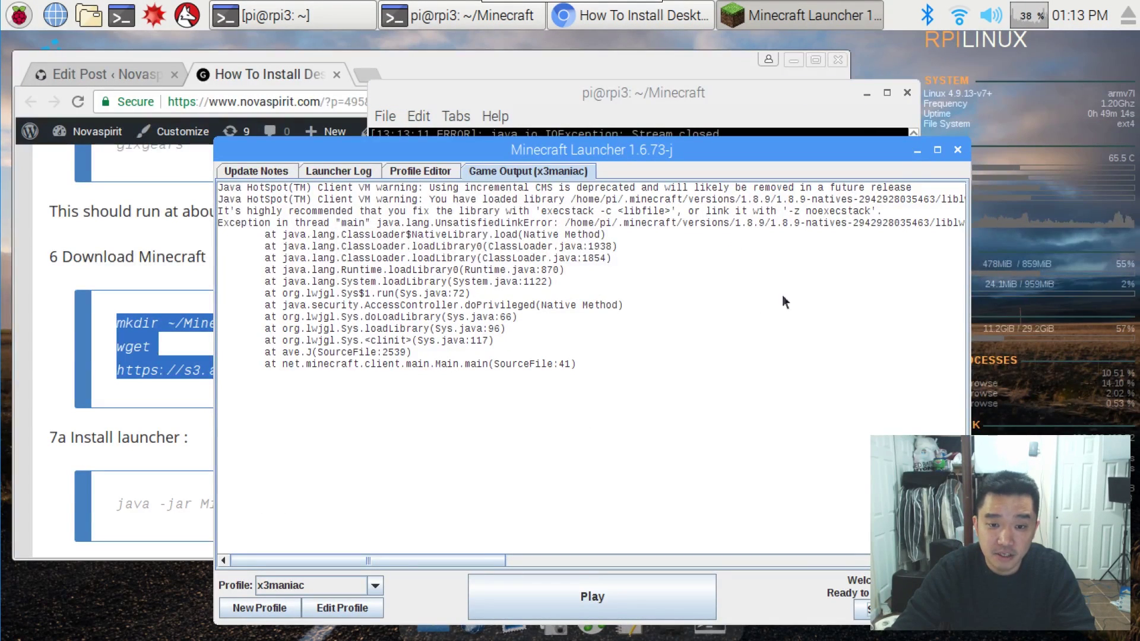
left_click(957, 151)
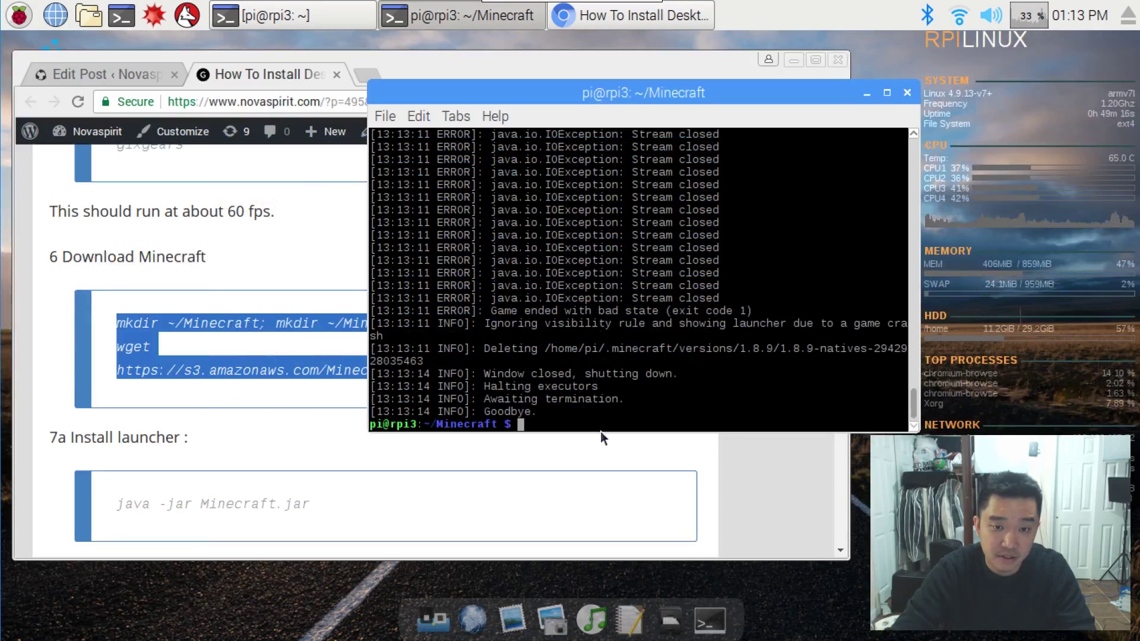
Copy the guide's Copy libraries cd/wget command.
left_click(283, 453)
scroll(297, 451, "down", 3)
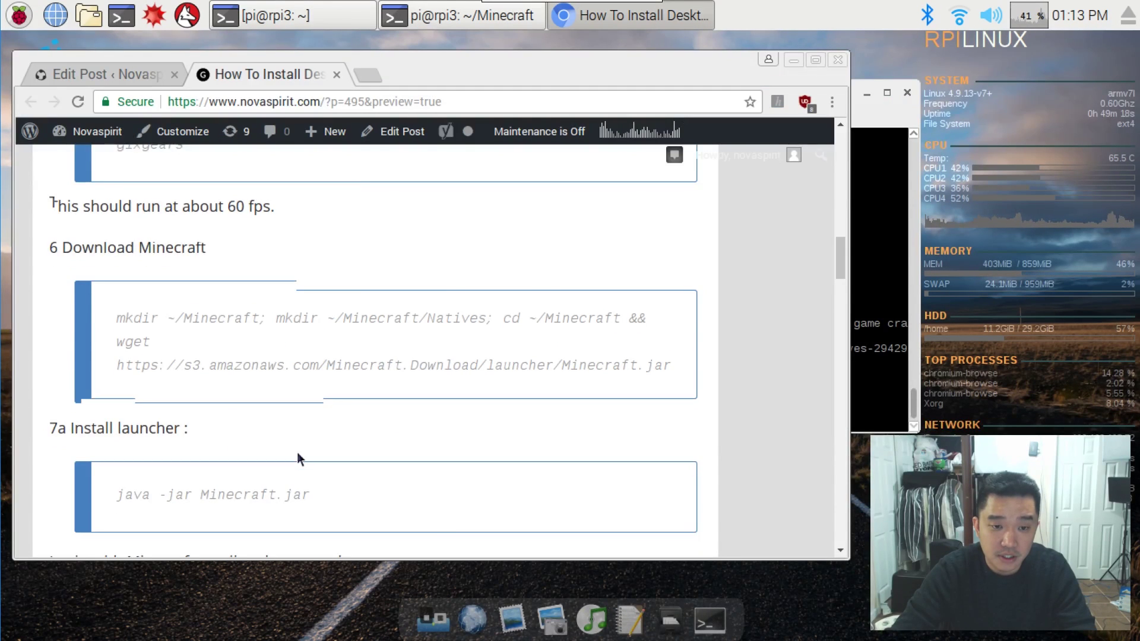
scroll(297, 451, "down", 3)
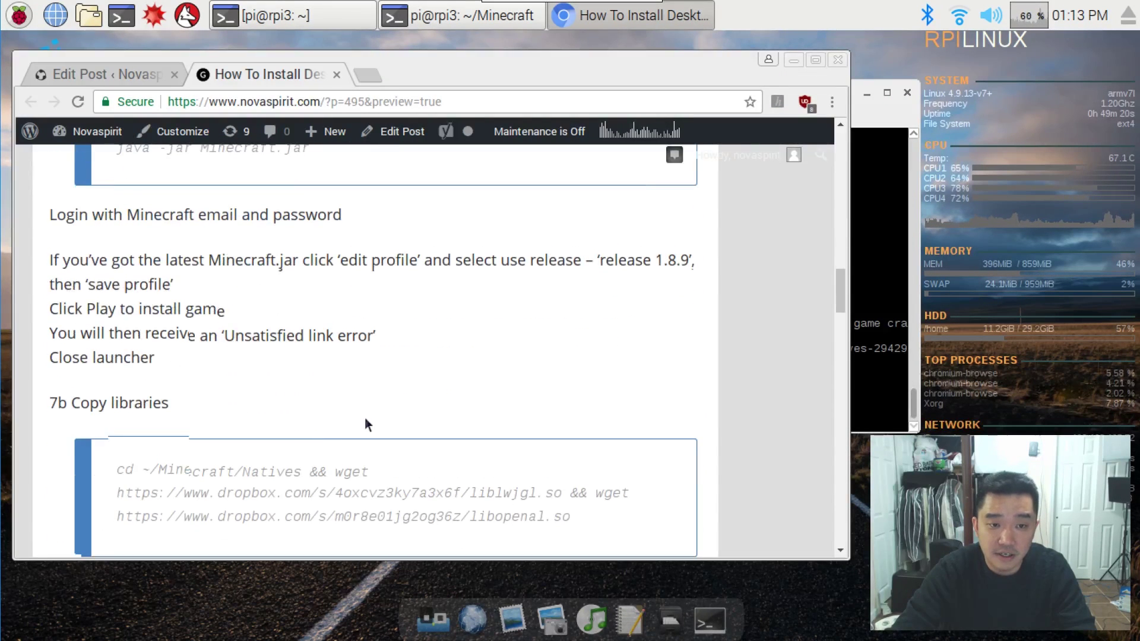
scroll(416, 385, "down", 2)
left_click_drag(590, 387, 117, 331)
right_click(137, 330)
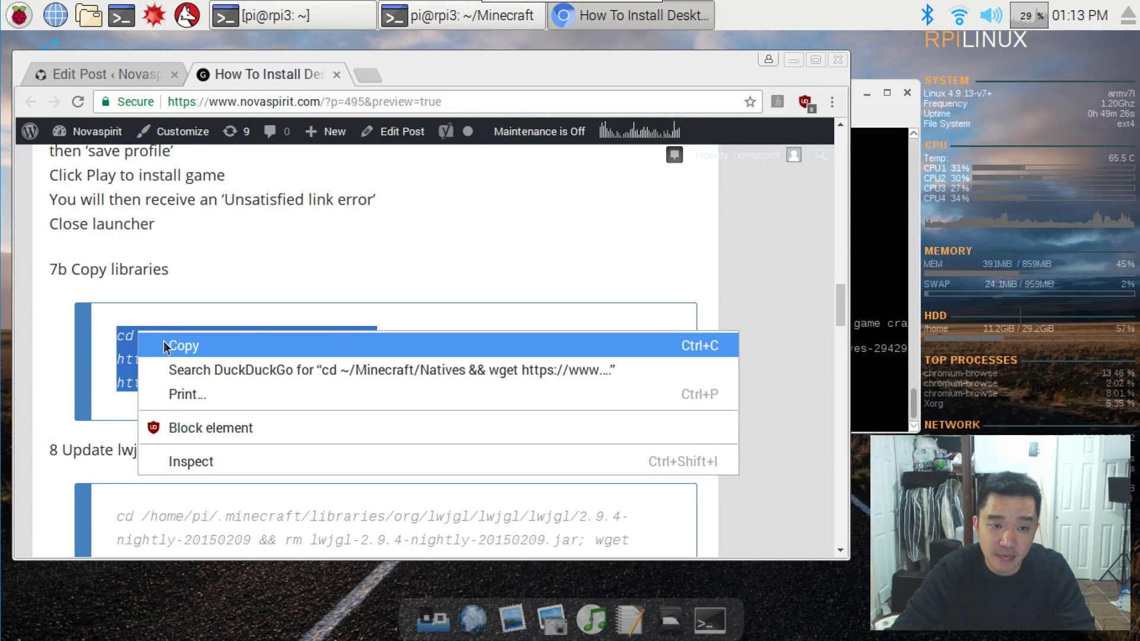
left_click(166, 345)
Paste and run it to download liblwjgl.so and libopenal.so into ~/Minecraft/Natives.
left_click(879, 382)
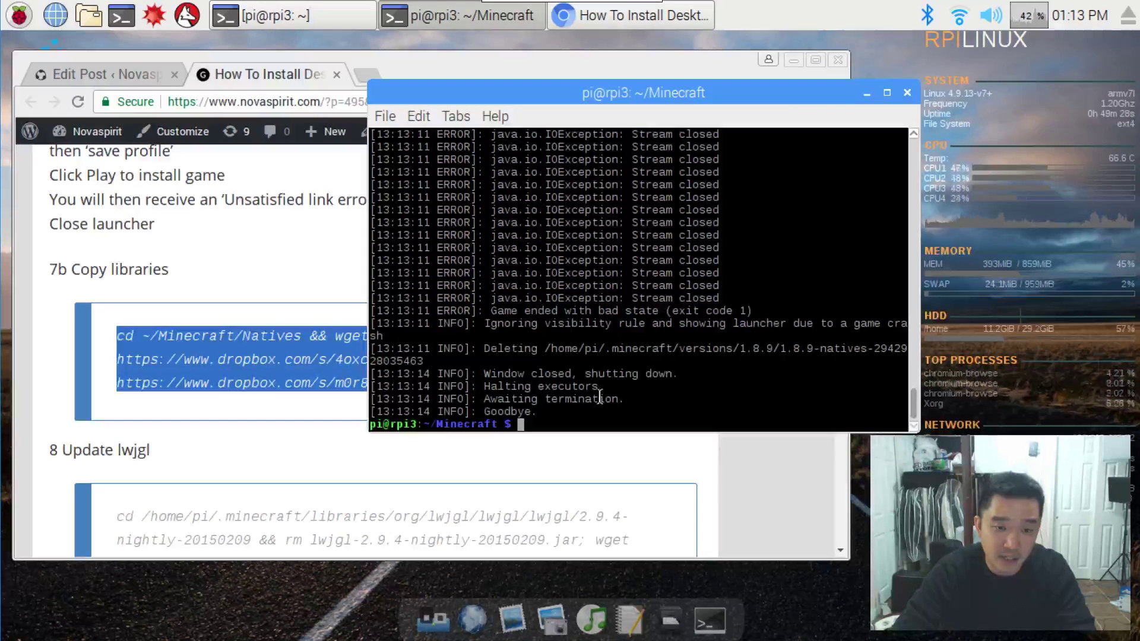
right_click(675, 405)
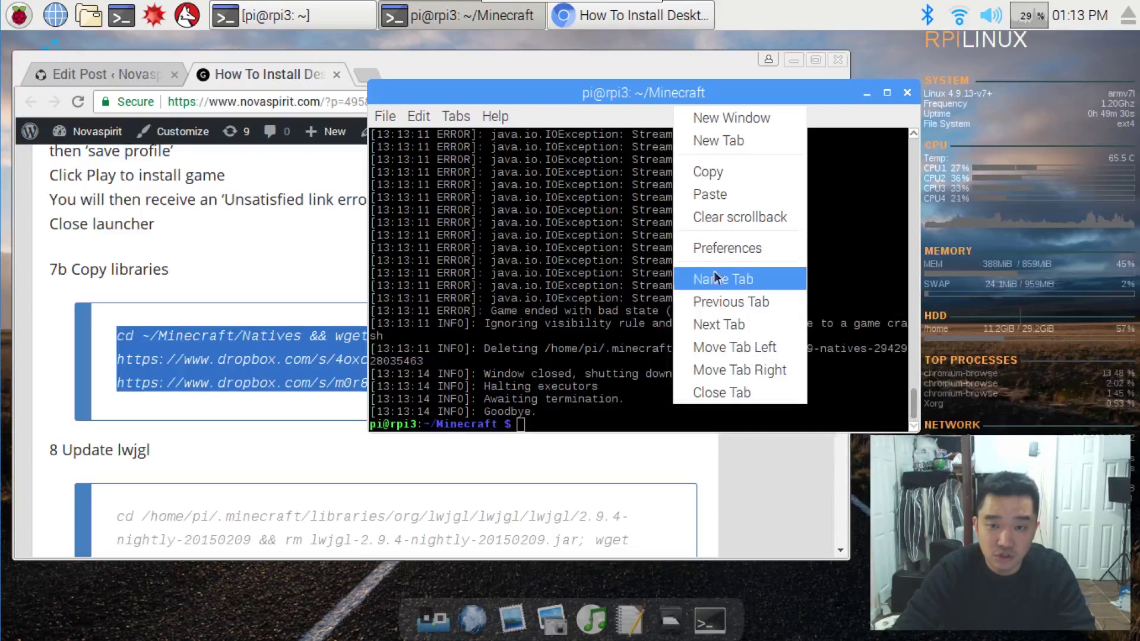
left_click(724, 196)
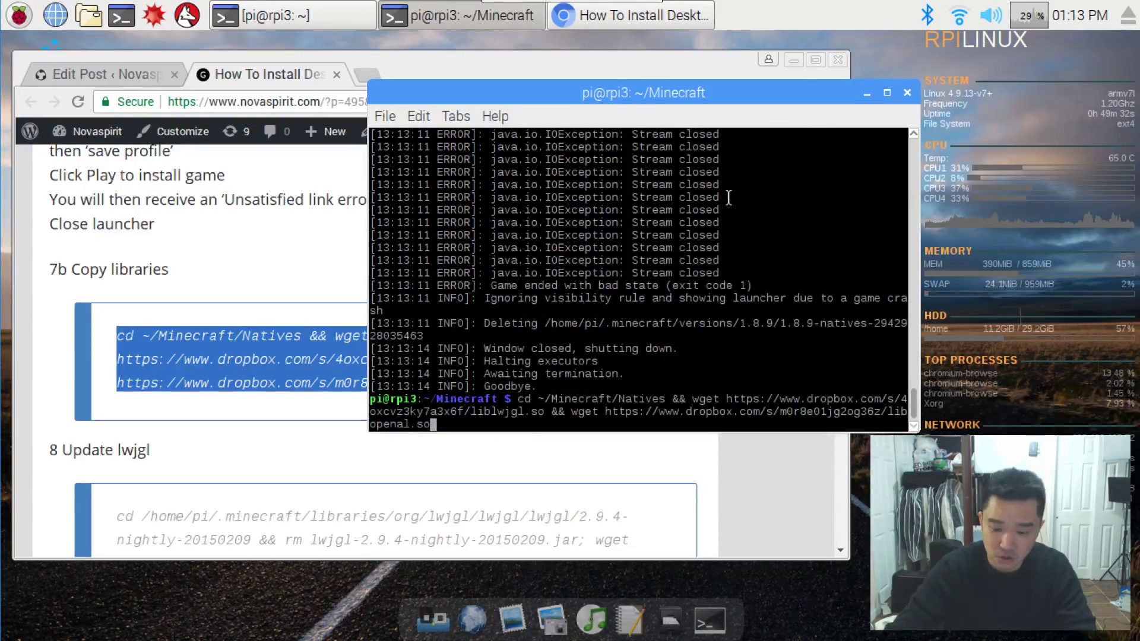
key("Return")
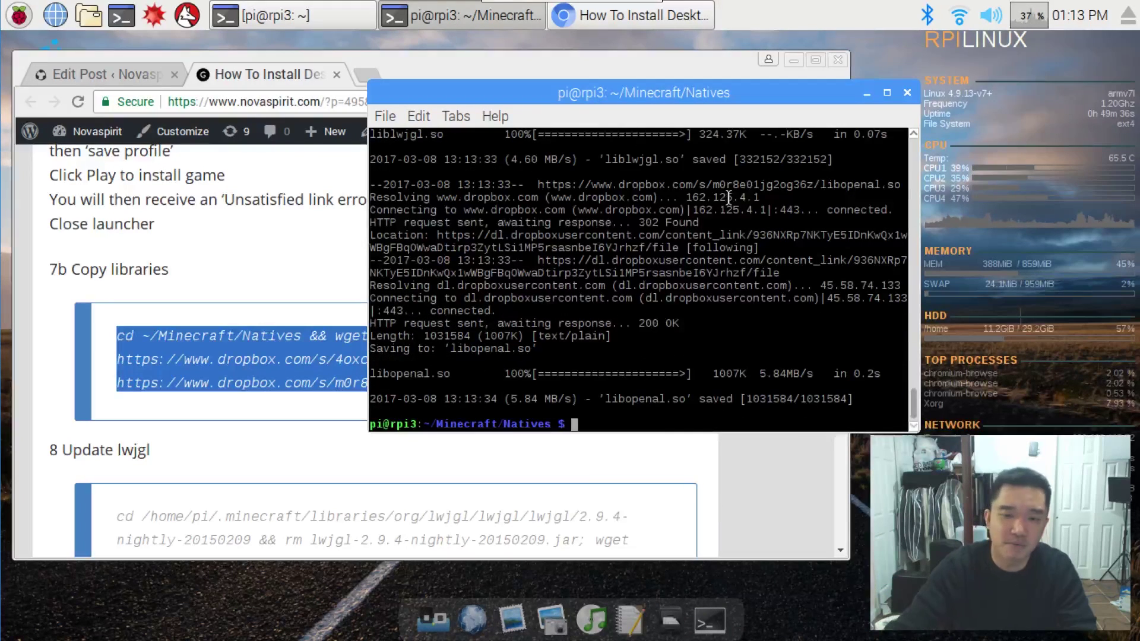
left_click(389, 492)
Copy the step 8 Update lwjgl command from the guide.
scroll(388, 490, "down", 3)
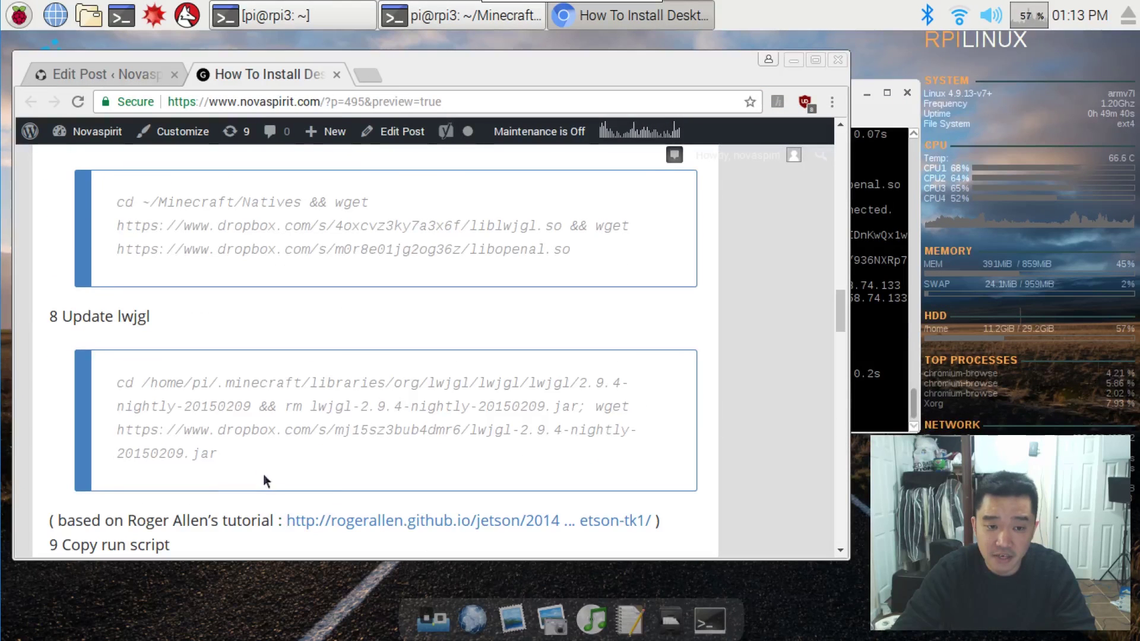
left_click_drag(219, 456, 114, 383)
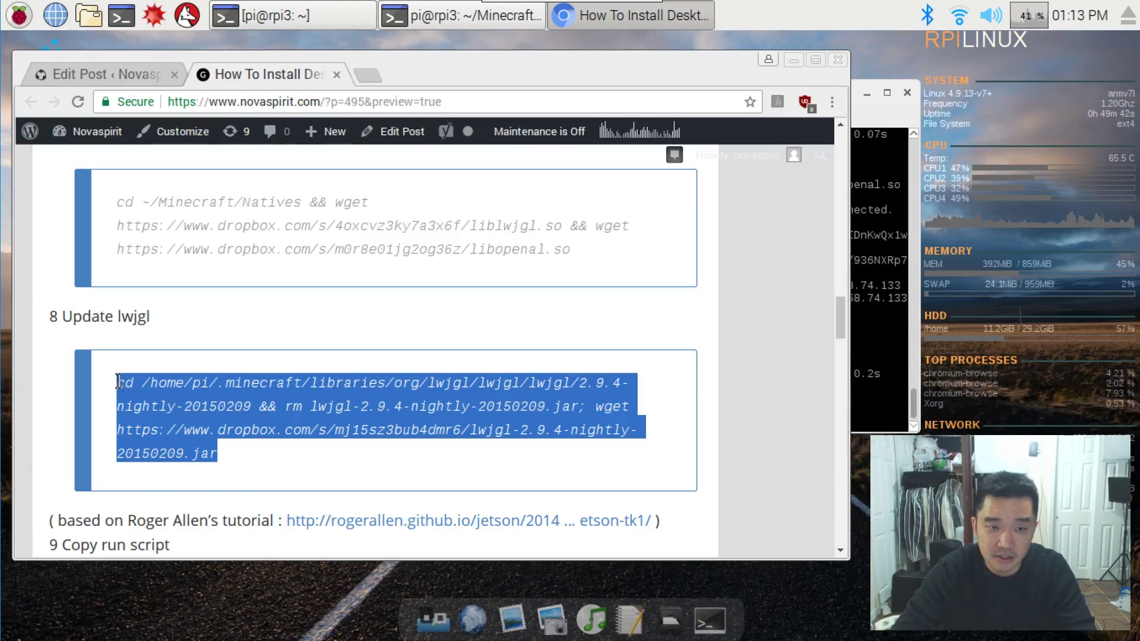
right_click(133, 386)
left_click(145, 396)
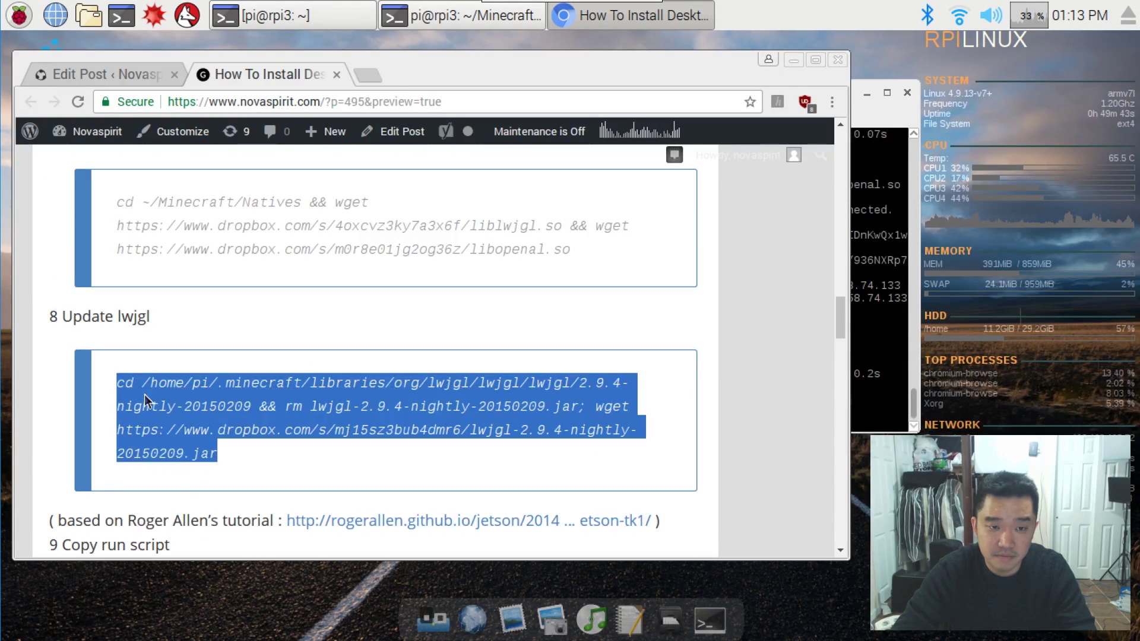
Paste and run it to replace lwjgl-2.9.4-nightly-20150209.jar with a fresh download.
left_click(883, 356)
right_click(868, 355)
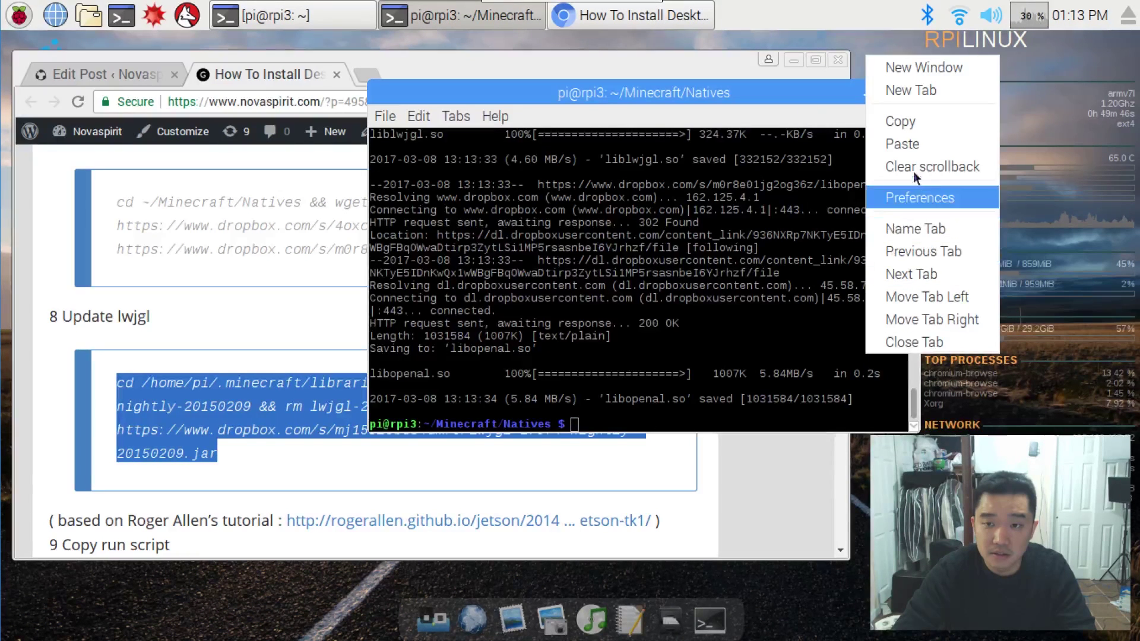
left_click(914, 150)
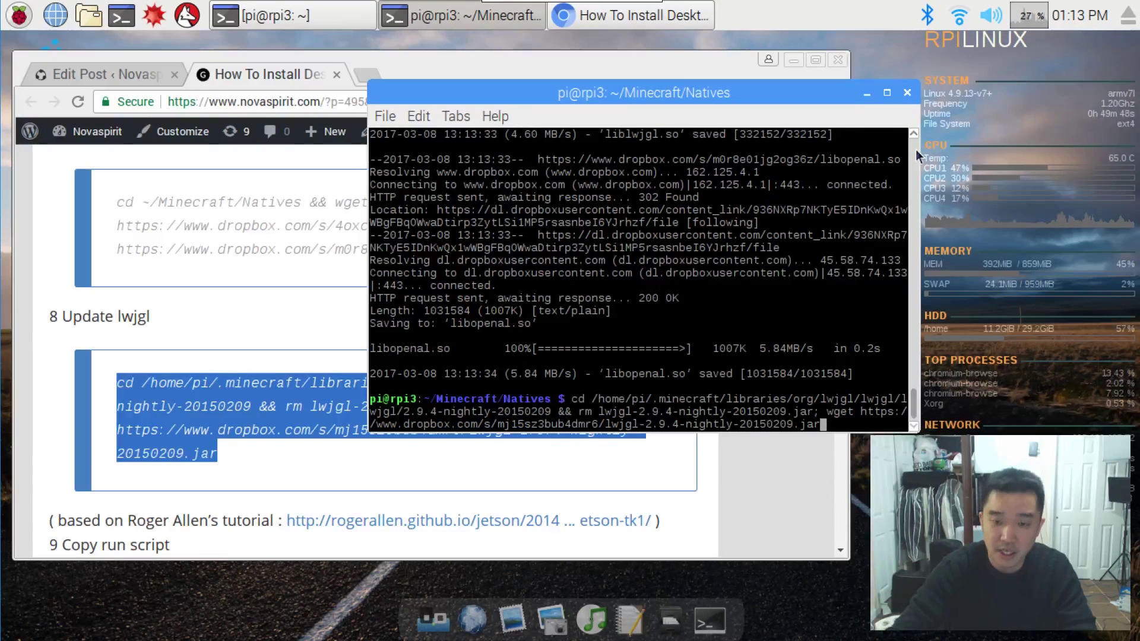
key("Return")
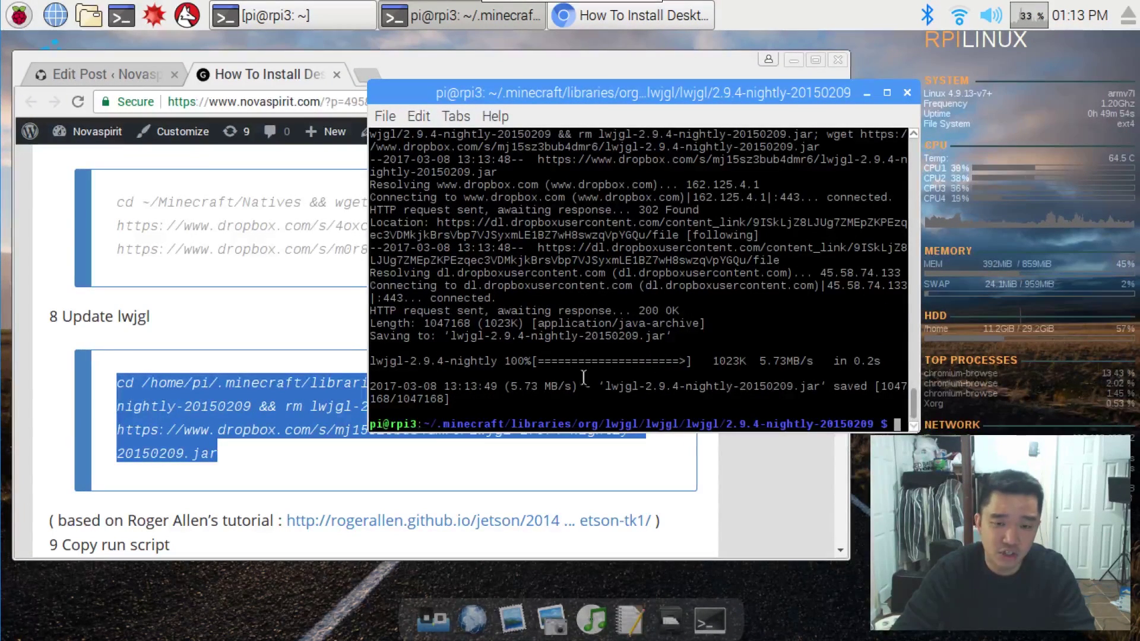
Copy the step 9 run.sh download command from the tutorial page.
left_click(311, 473)
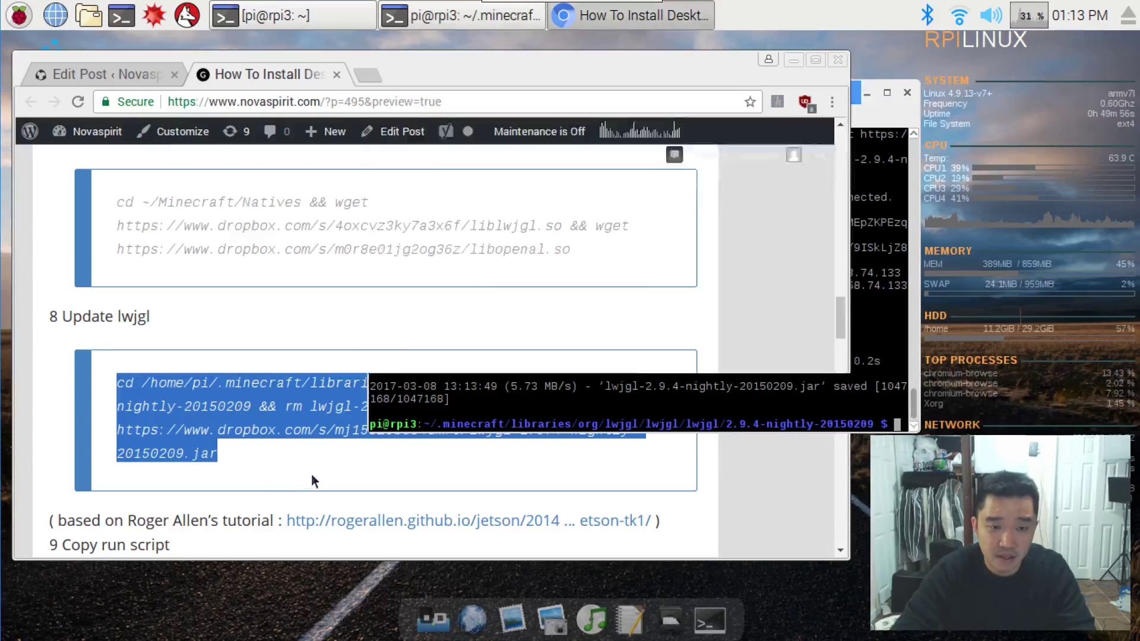
scroll(313, 465, "down", 3)
scroll(316, 469, "down", 3)
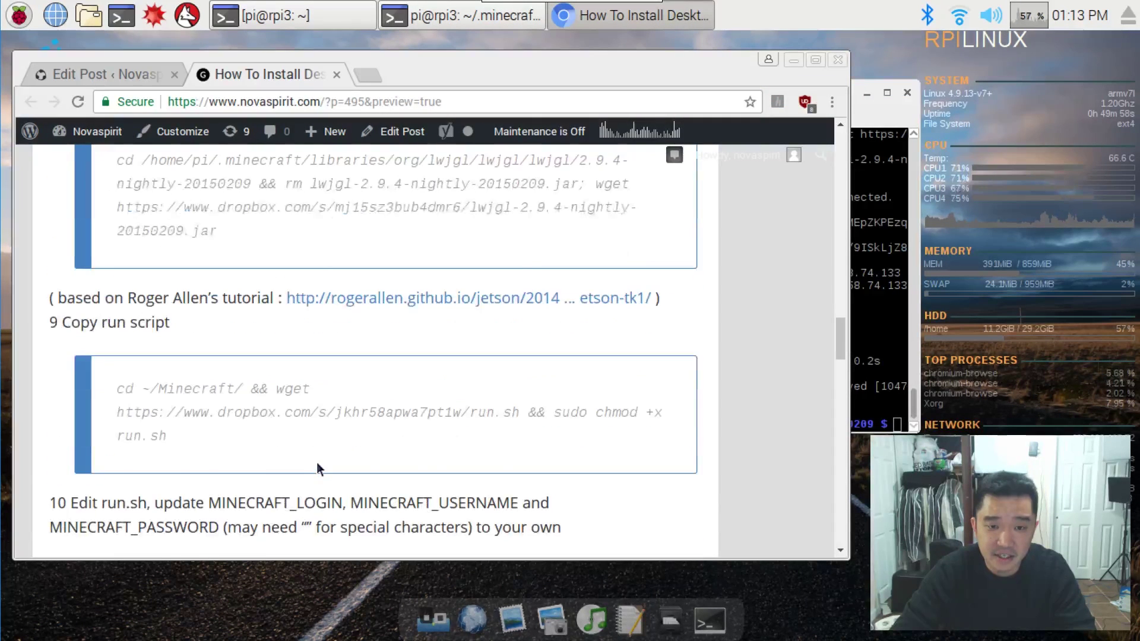
triple_click(118, 349)
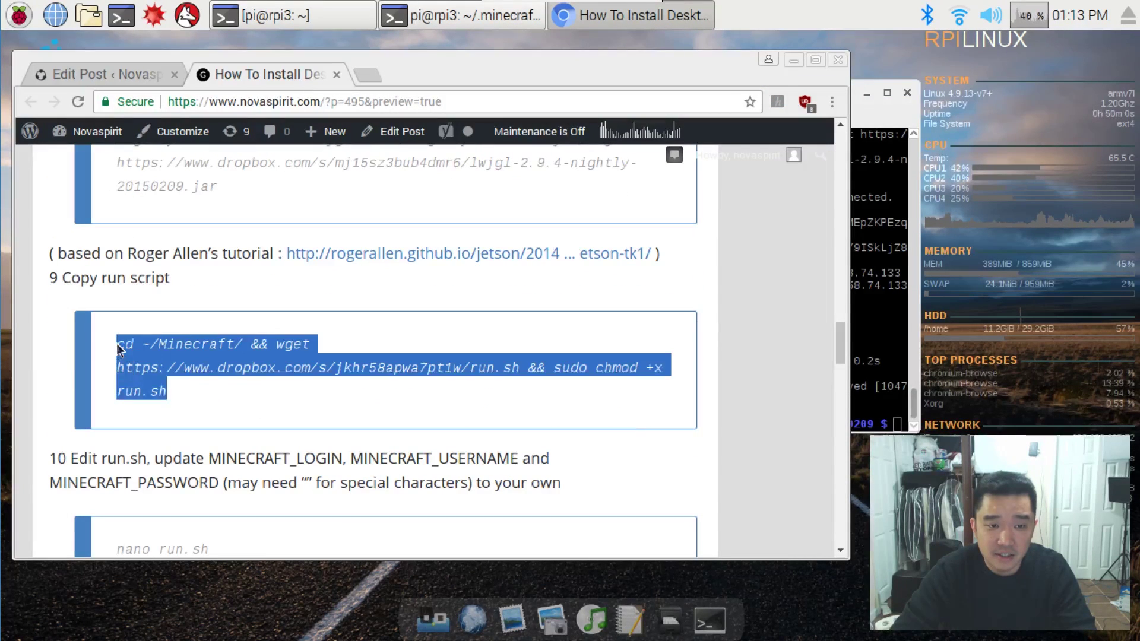
right_click(167, 350)
left_click(179, 357)
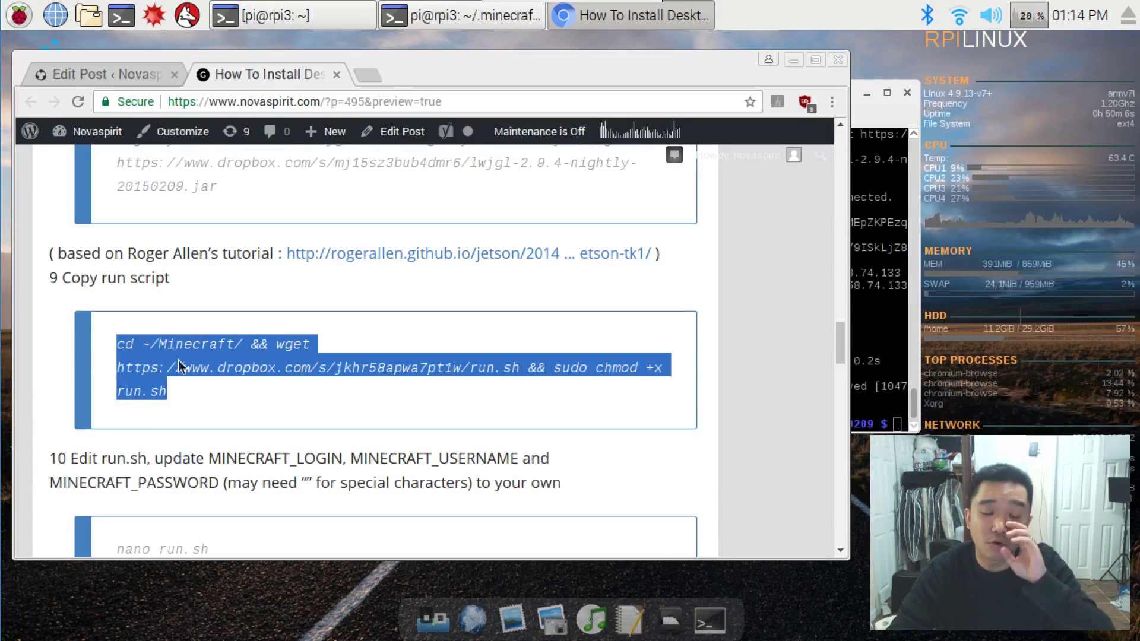
Run the pasted command to download run.sh and make it executable, then list the folder.
left_click(879, 329)
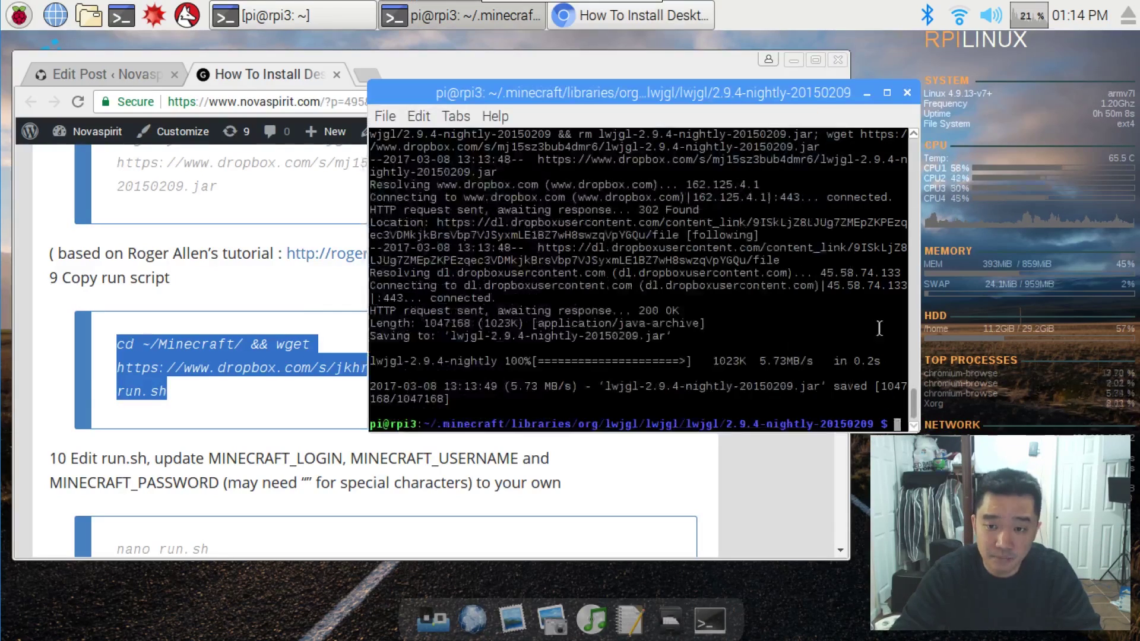
right_click(879, 334)
left_click(916, 415)
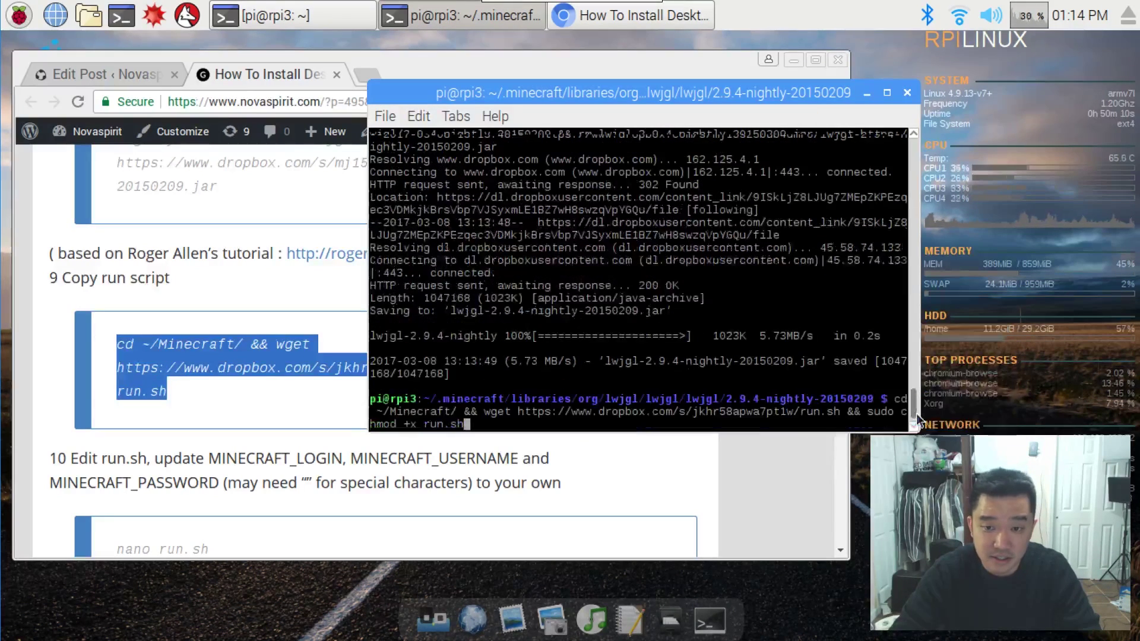
key("Return")
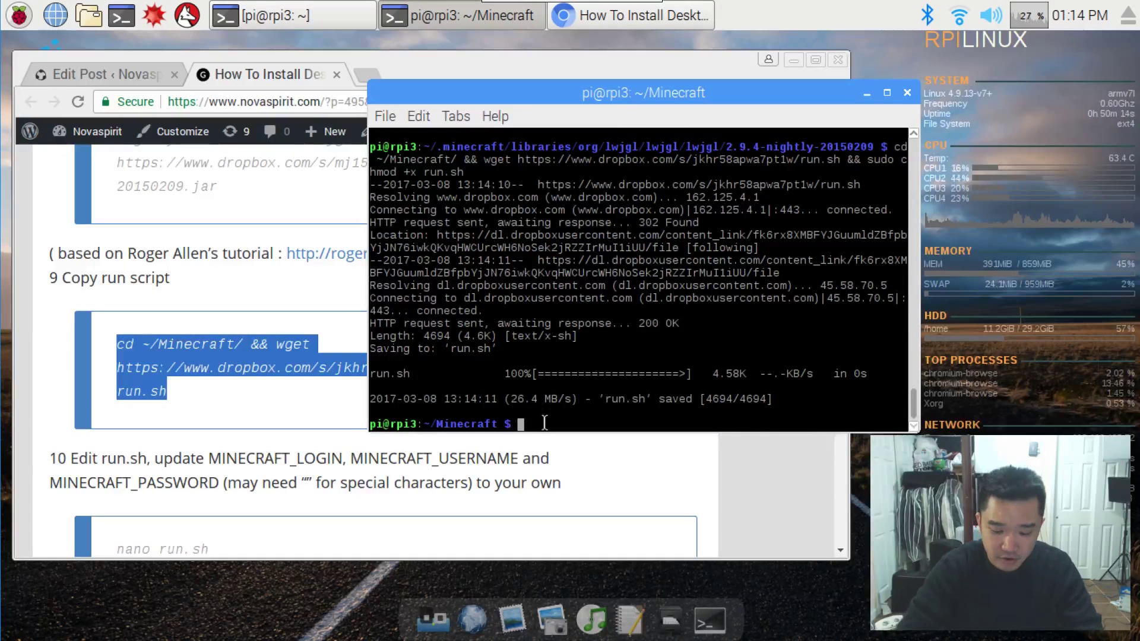
type("ls")
key("Return")
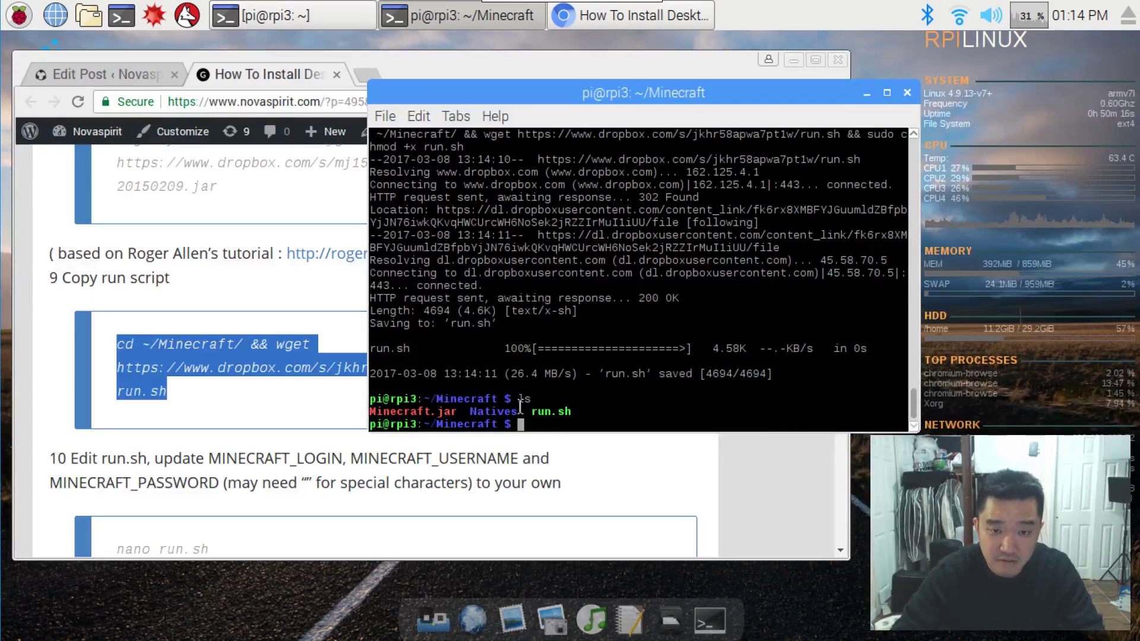
left_click_drag(563, 408, 572, 410)
left_click(571, 410)
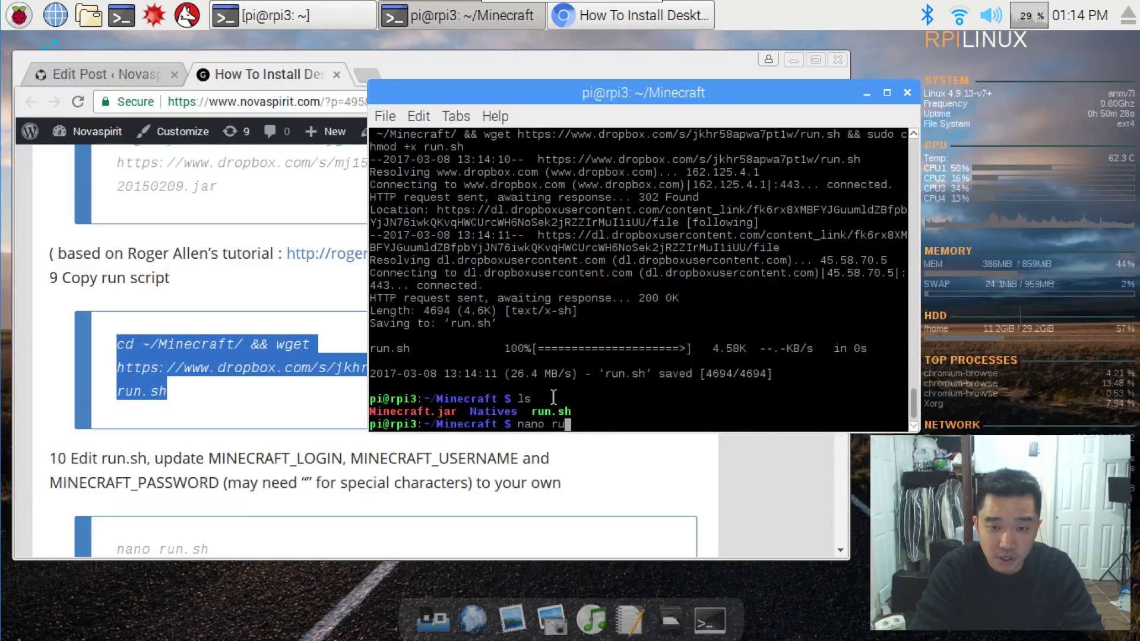
key("Return")
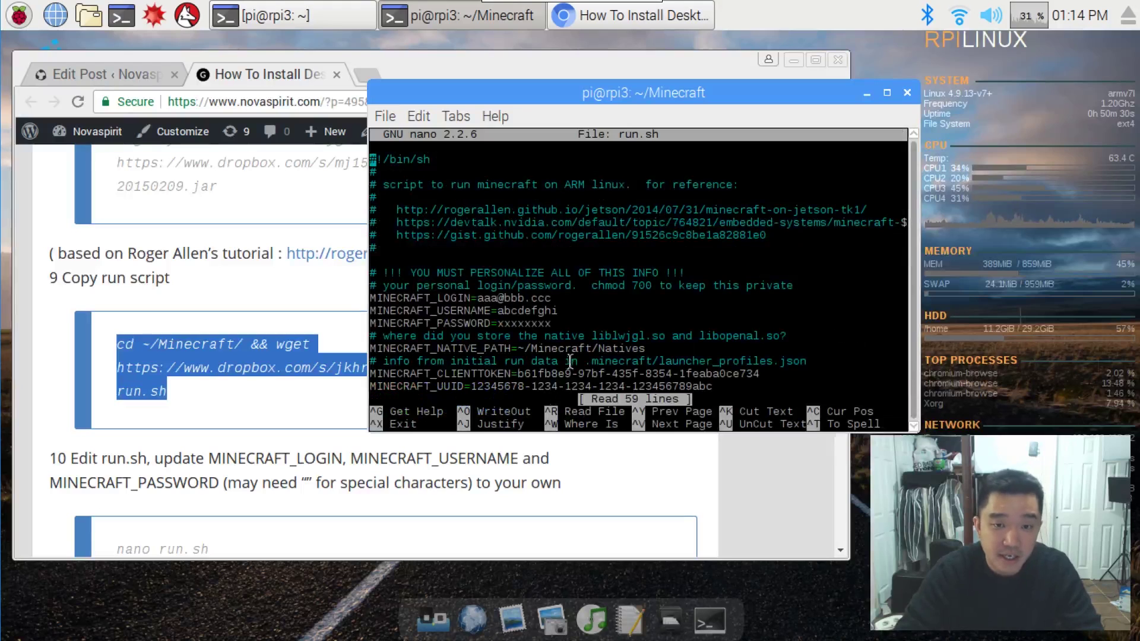
key("Down")
key("Down")
key("Down")
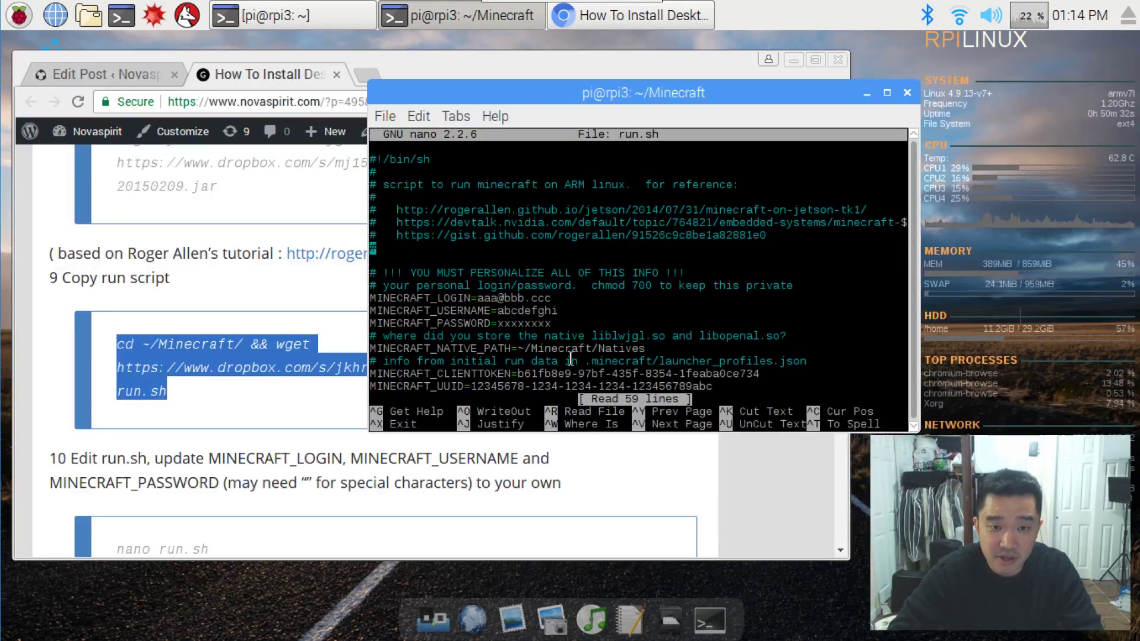
key("Down")
key("Down")
key("Down")
key("Down")
key("Down")
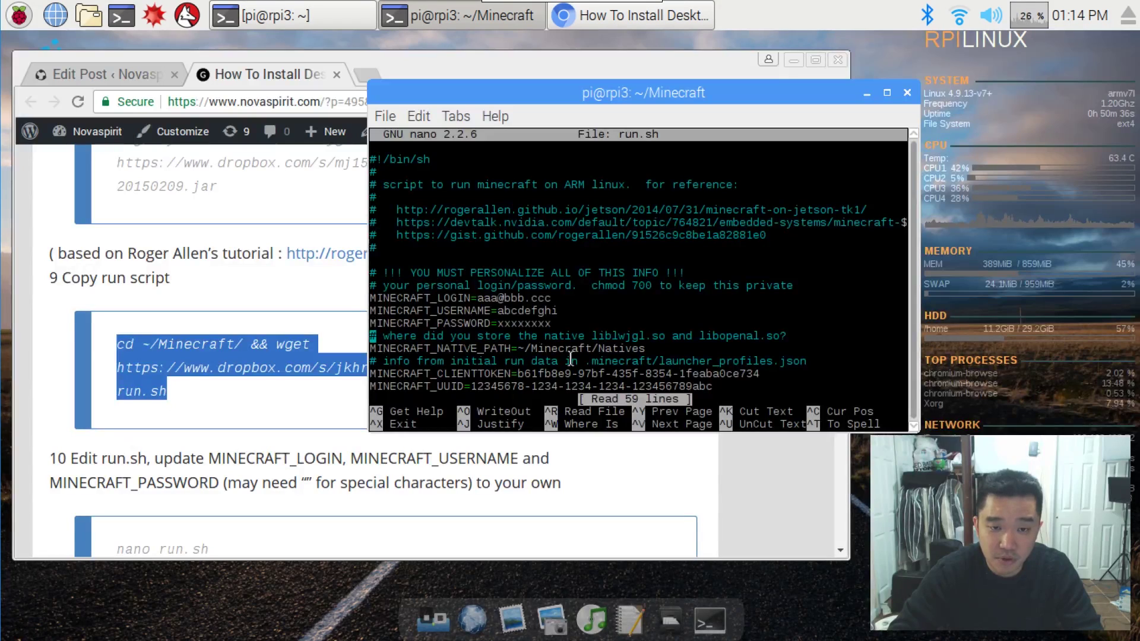
key("ctrl+x")
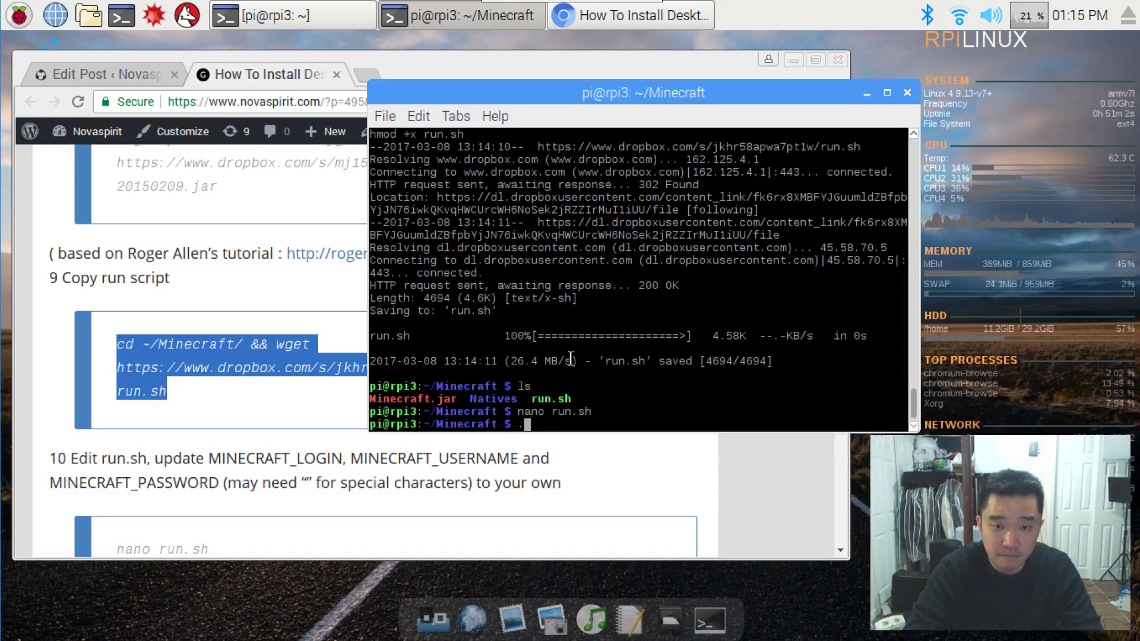
type("./run.sh")
Launch Minecraft 1.8.9 with run.sh and select the New World save under Singleplayer.
key("Return")
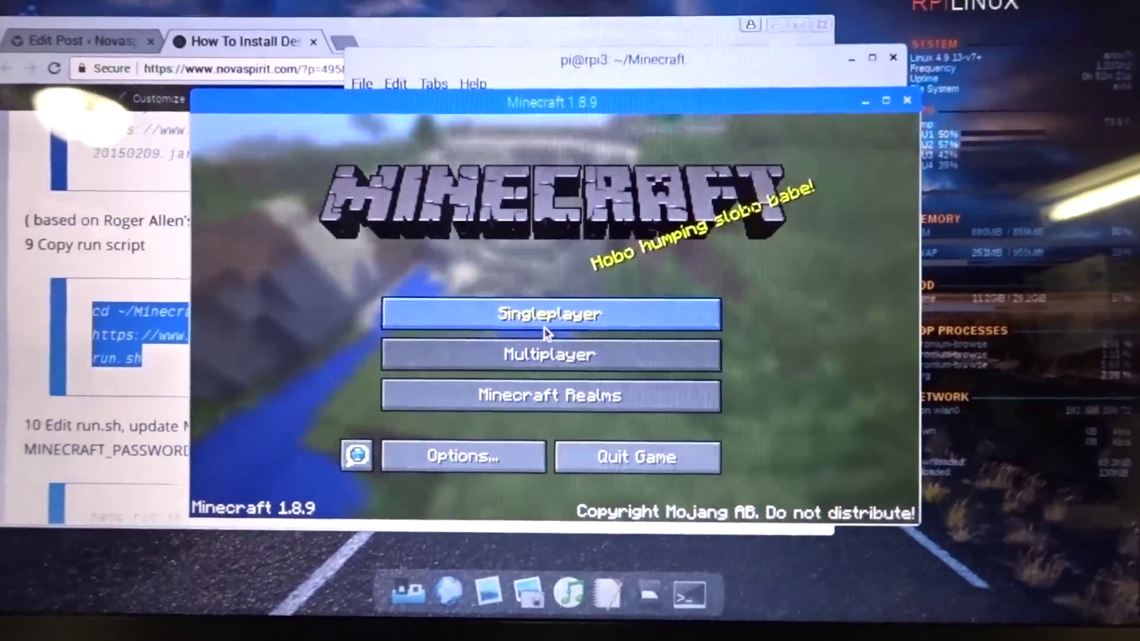
left_click(545, 318)
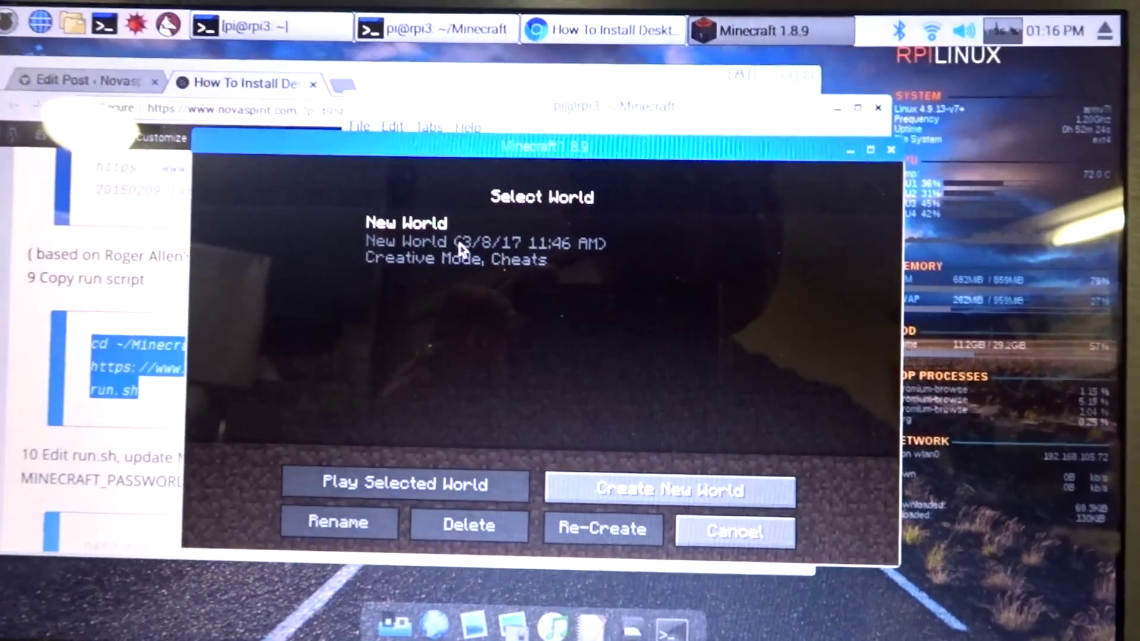
left_click(493, 271)
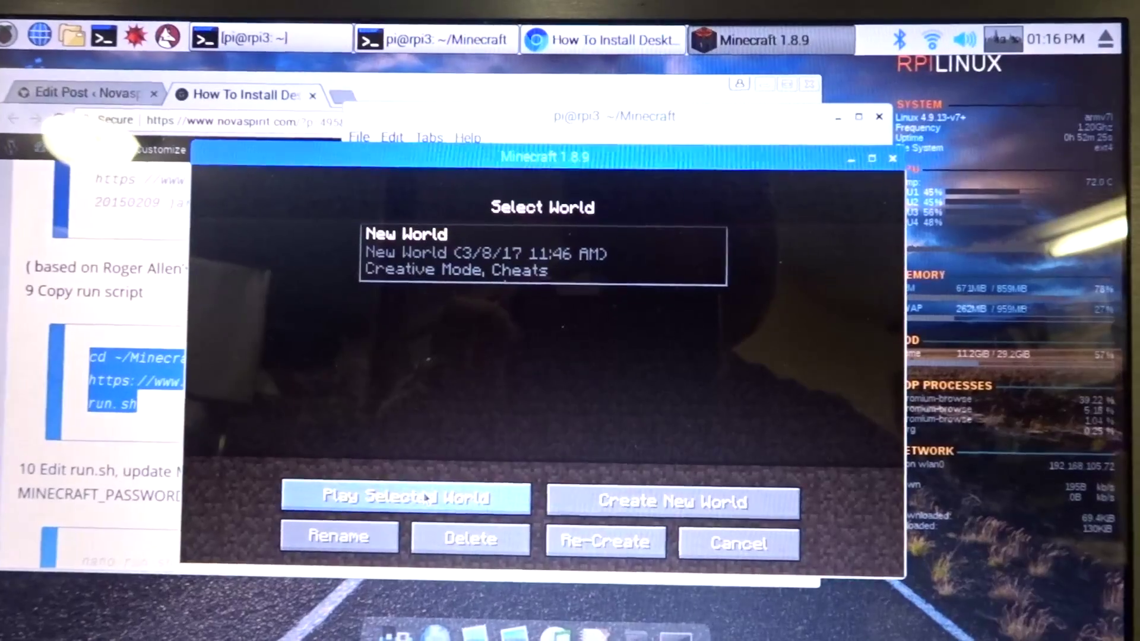
Start playing New World and show the F3 debug overlay with coordinates and frame rate.
left_click(423, 487)
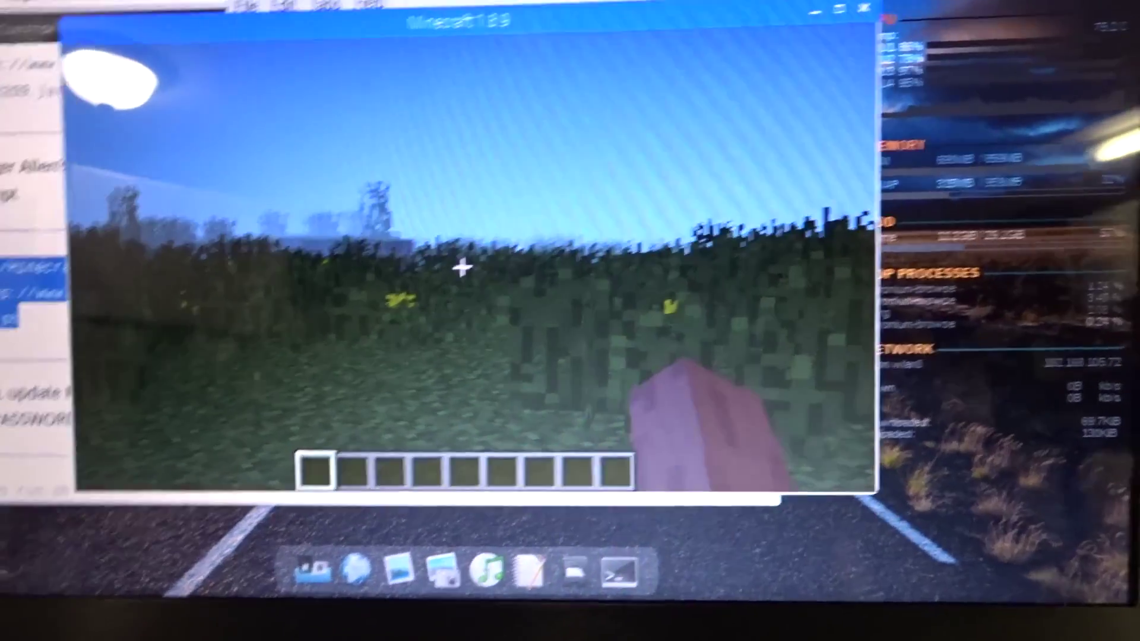
key("F3")
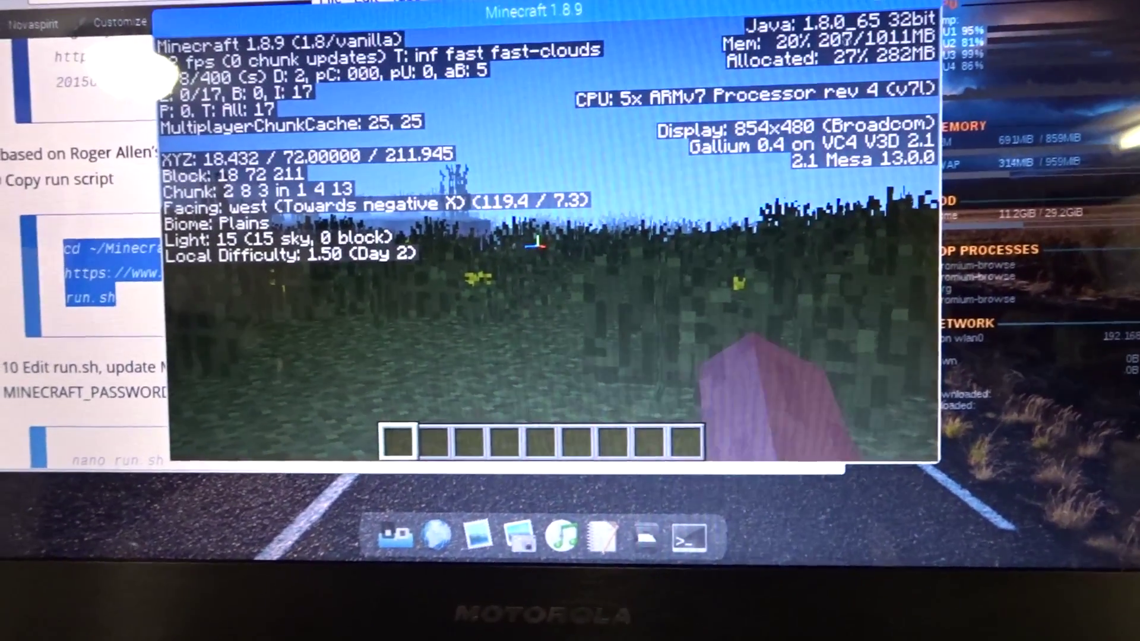
mouse_move(536, 244)
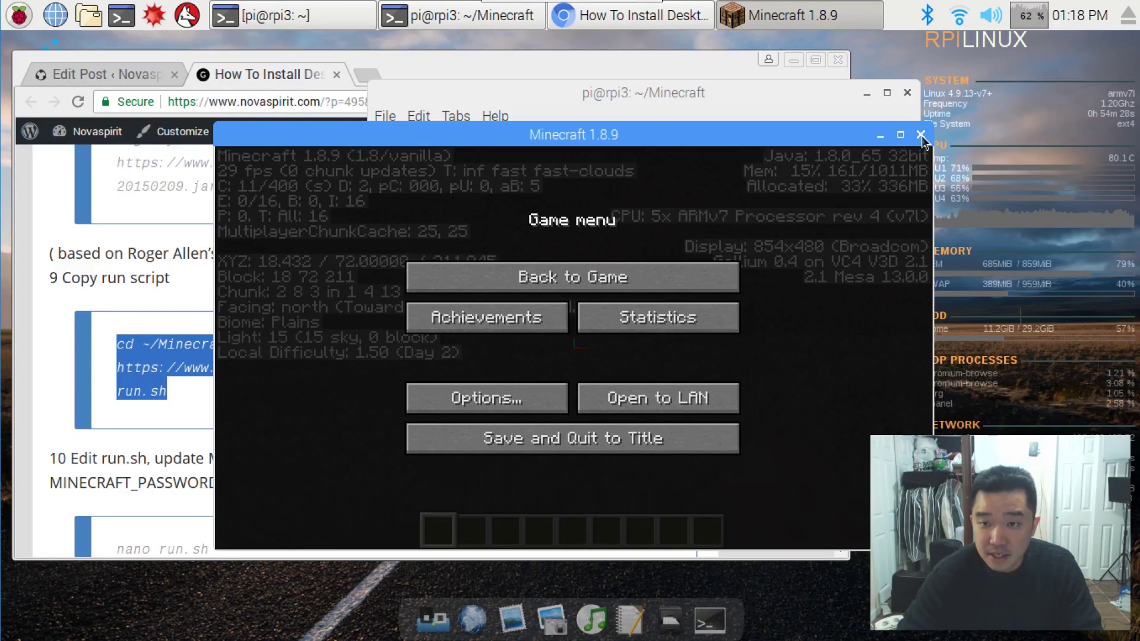
Quit Minecraft and start the launcher with java -jar Minecraft.jar.
left_click(921, 136)
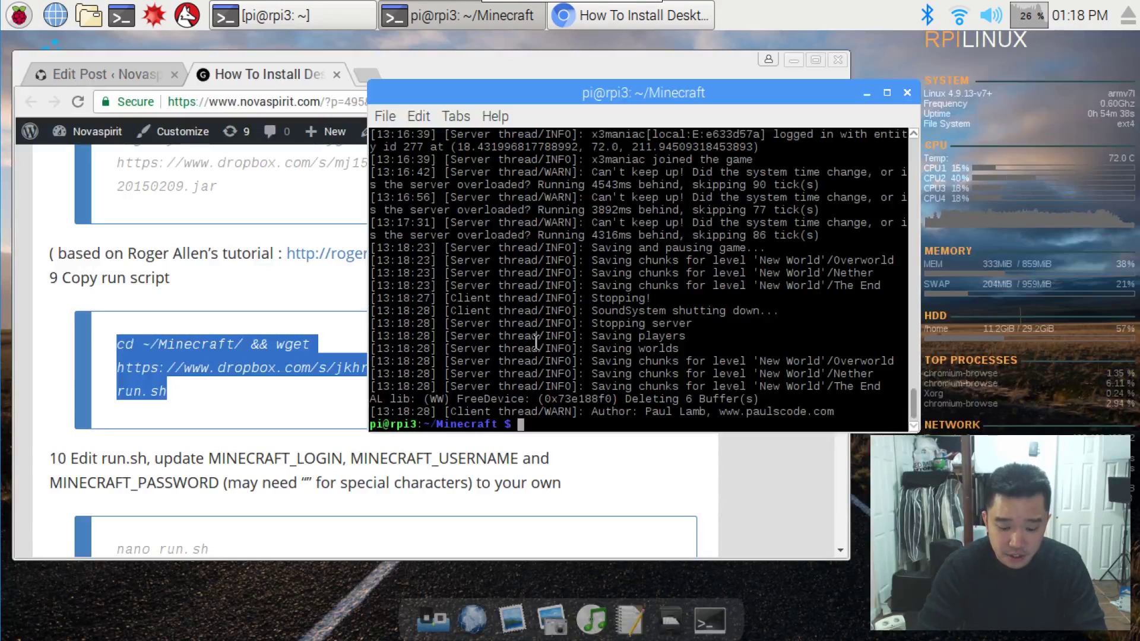
type("java -")
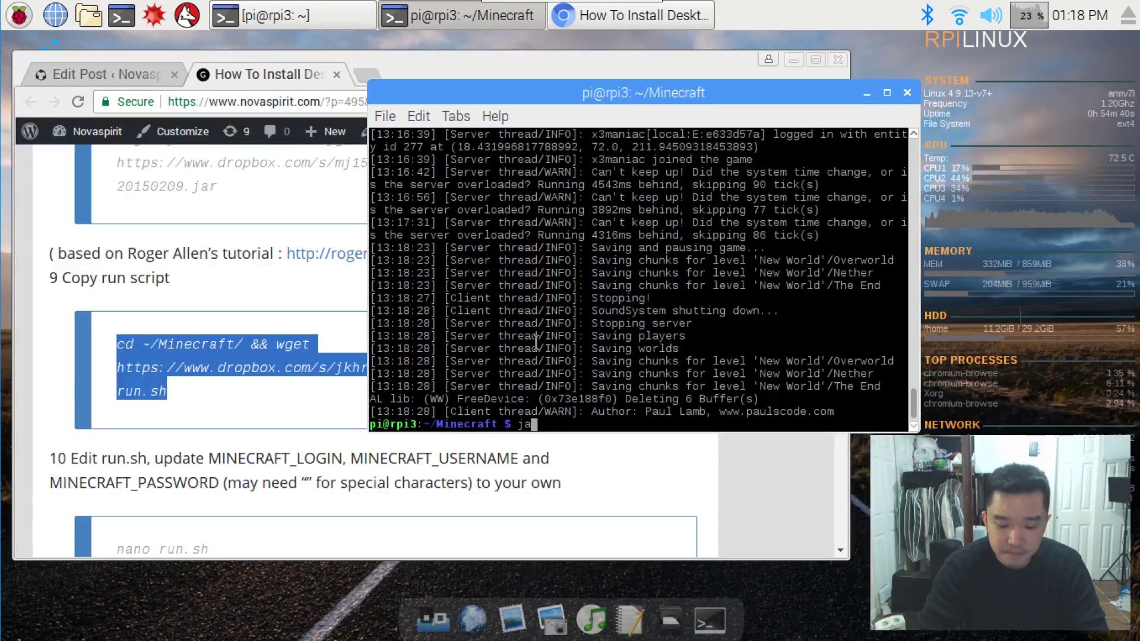
type("jar ")
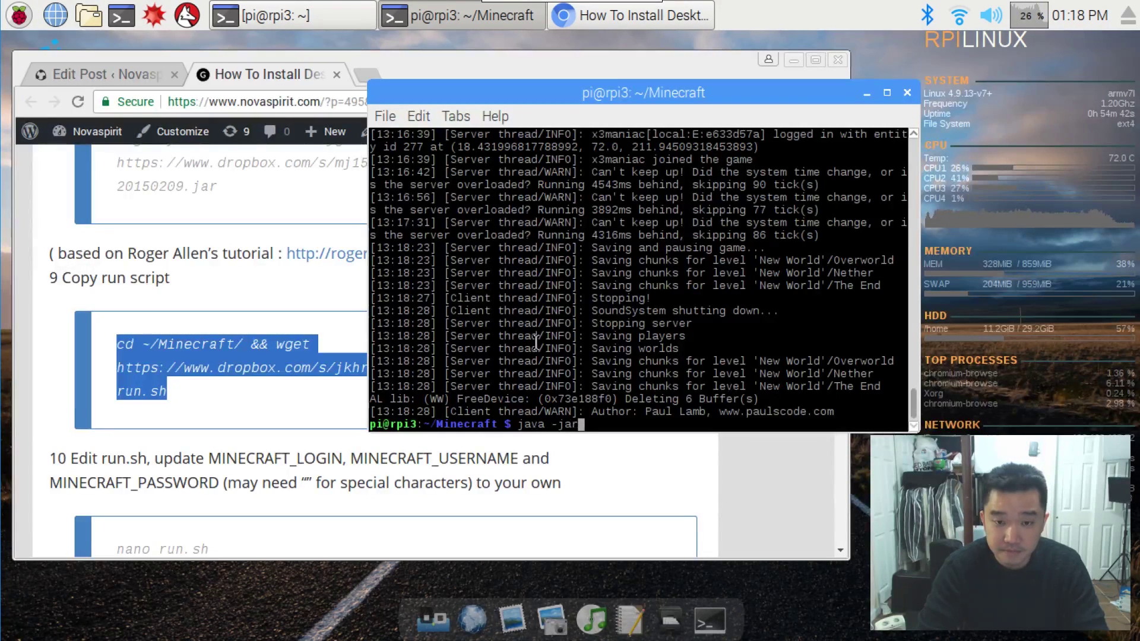
type("Minecraft.jar")
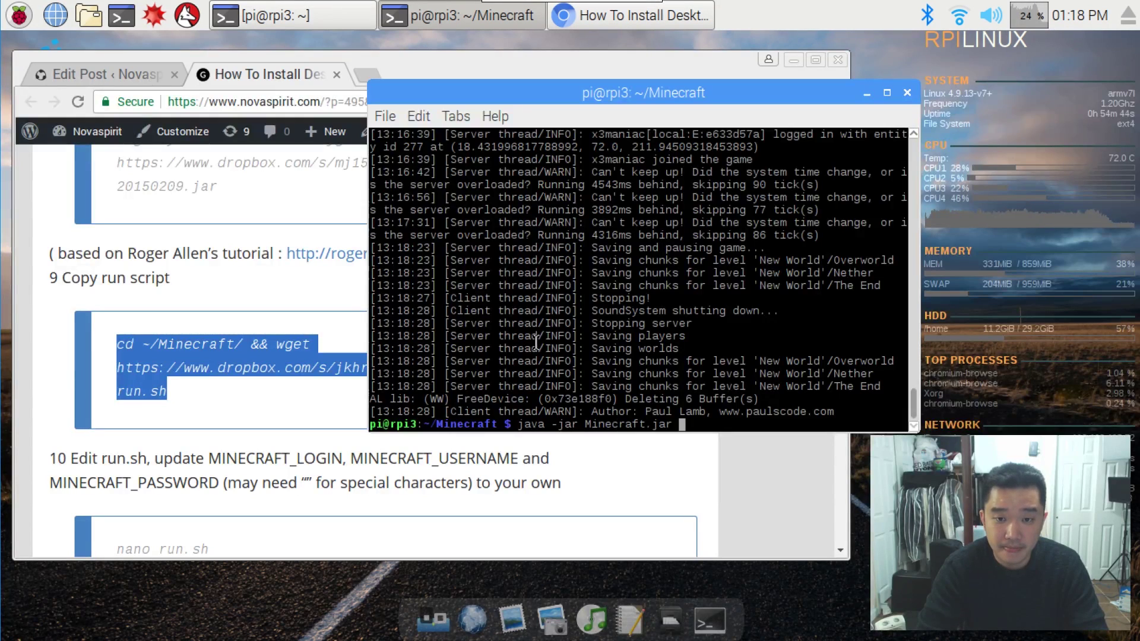
key("Return")
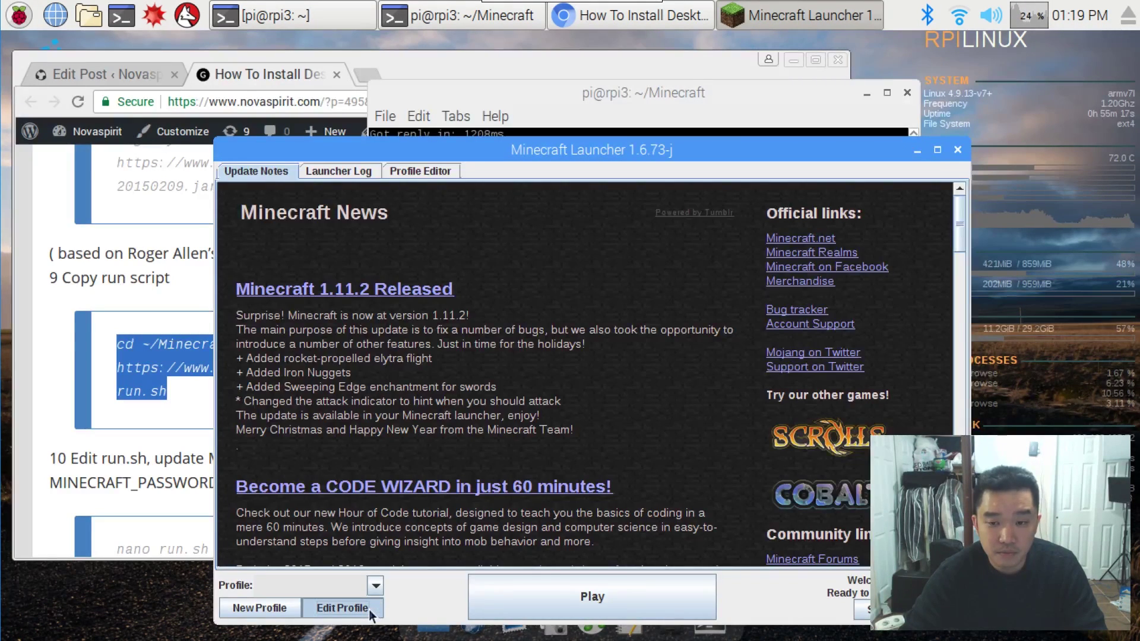
Save the launcher profile with release 1.11.2, try Play, and close the launcher after the crash.
left_click(342, 608)
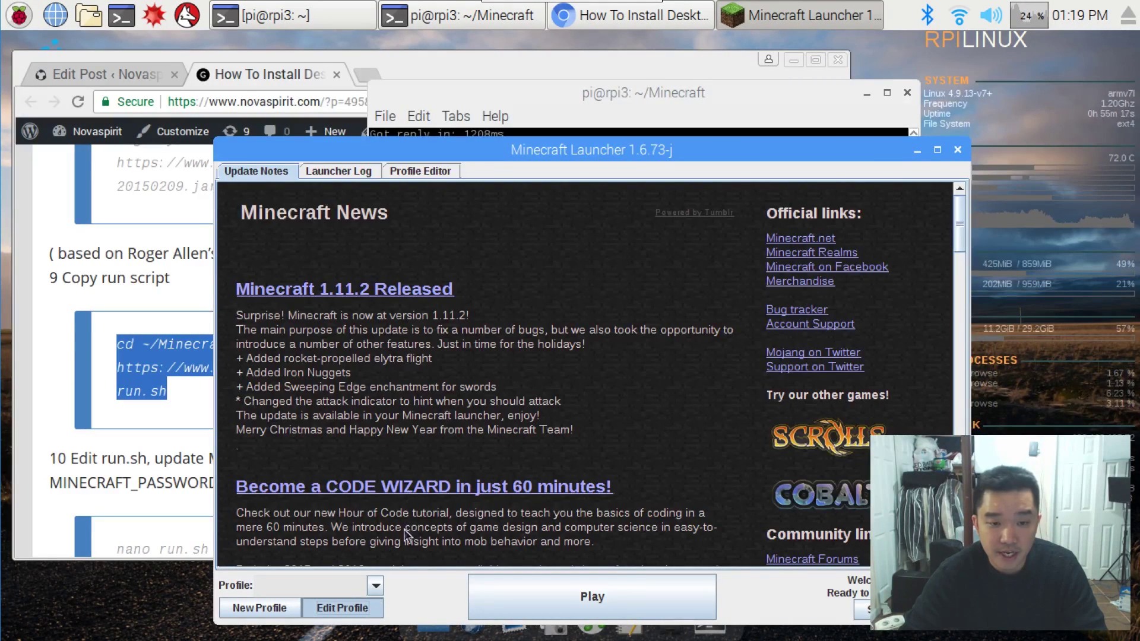
left_click(873, 452)
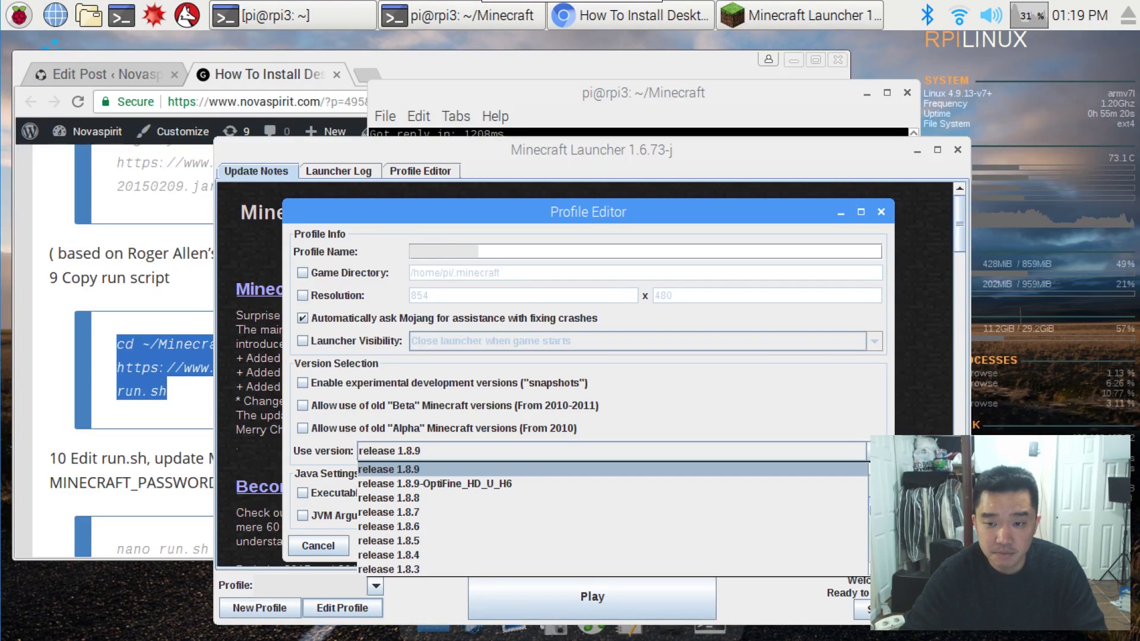
scroll(611, 520, "up", 4)
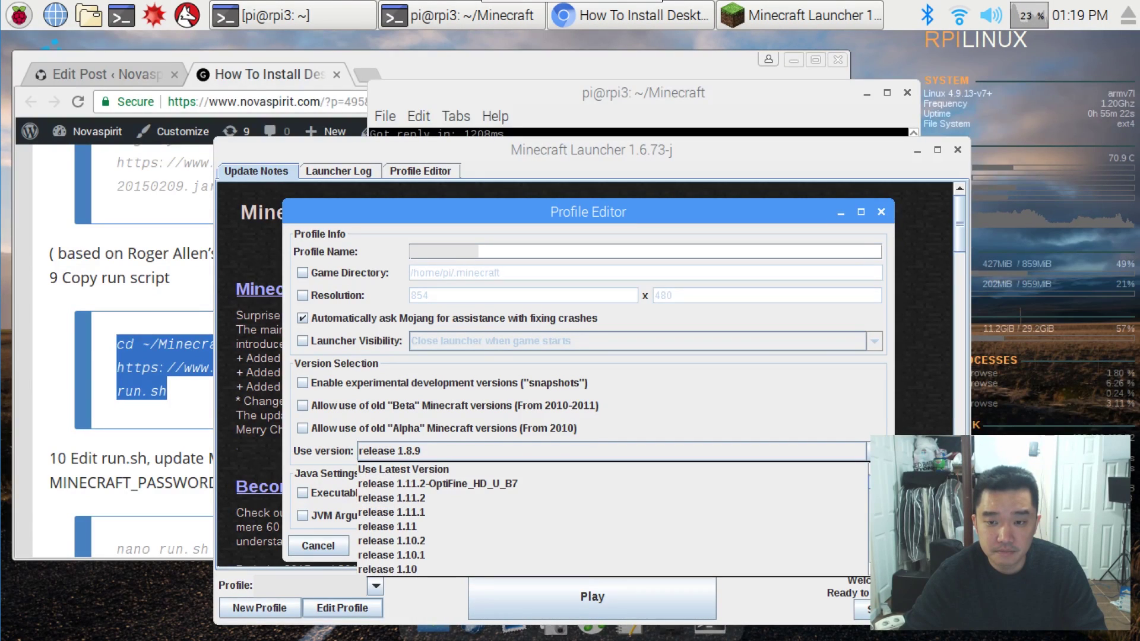
left_click(420, 497)
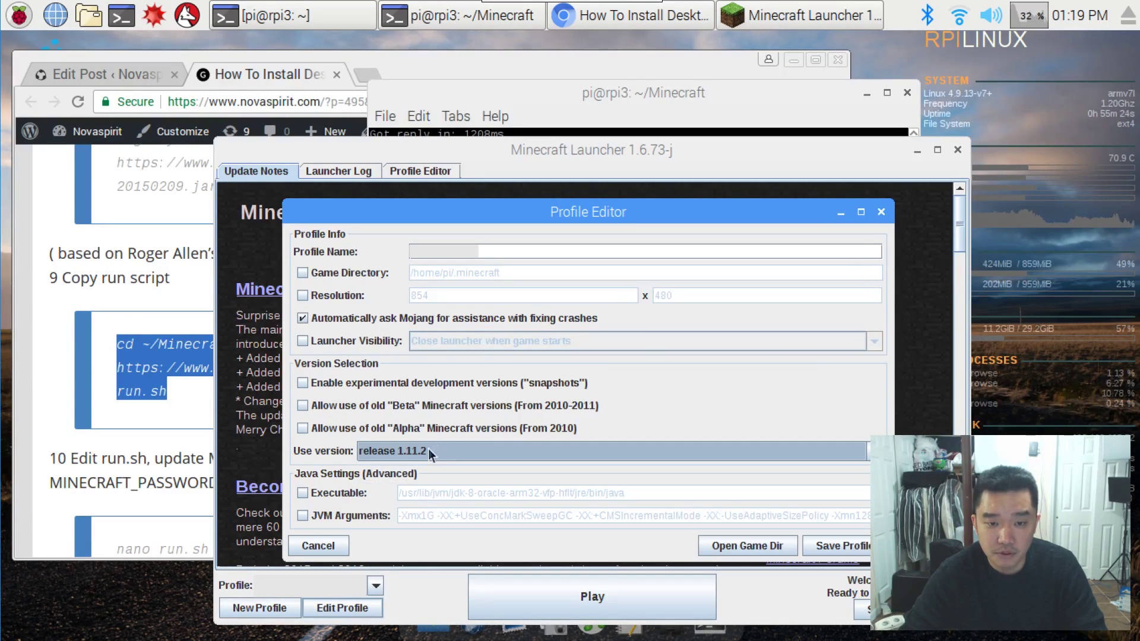
left_click(839, 543)
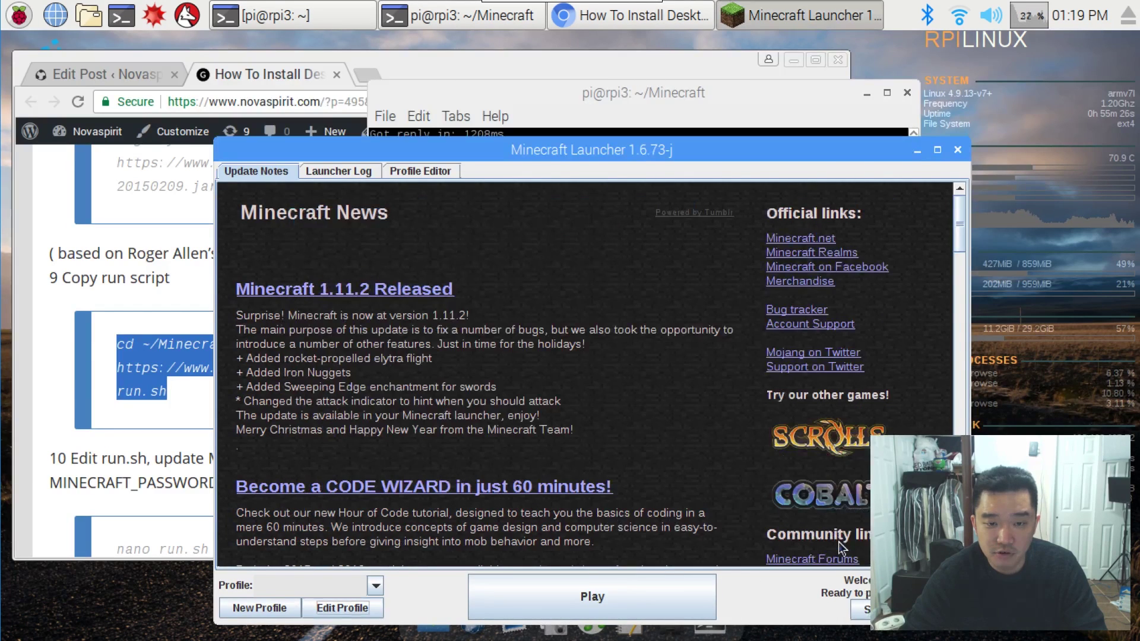
left_click(607, 596)
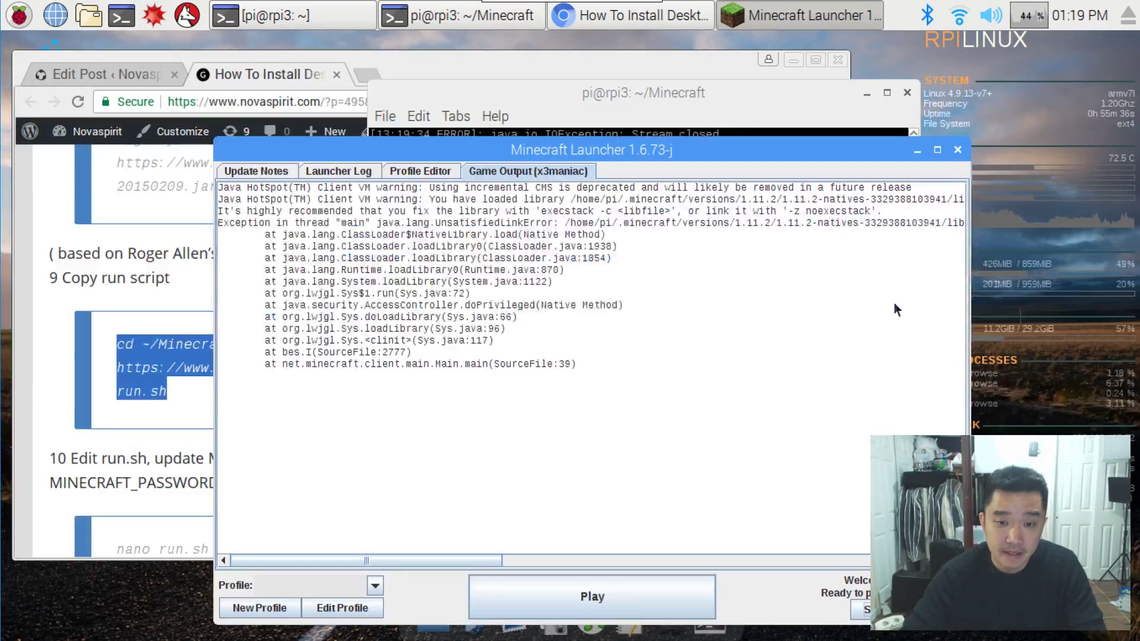
left_click(958, 150)
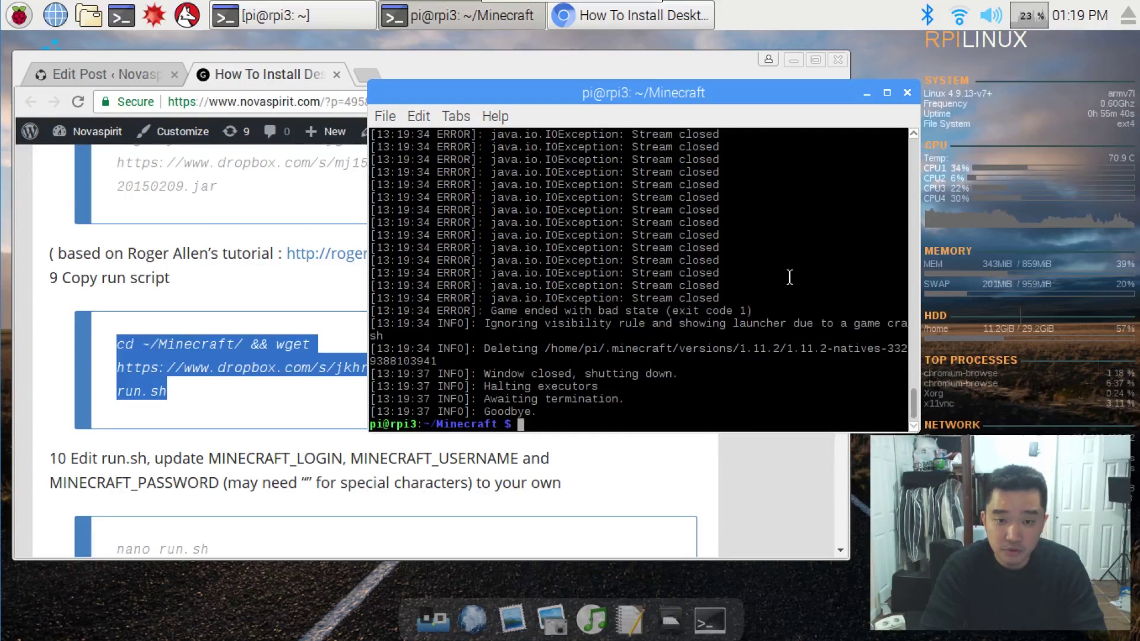
Open run.sh in nano and change MINECRAFT_VERSION from 1.8 to 1.11.
type("nano run")
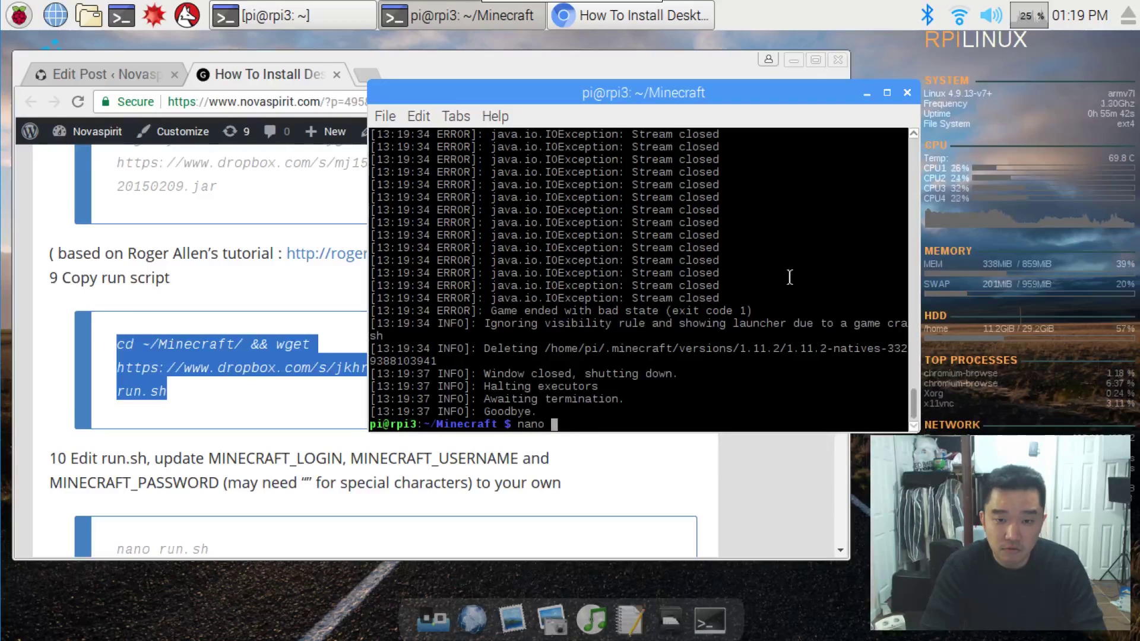
type(".sh")
key("Return")
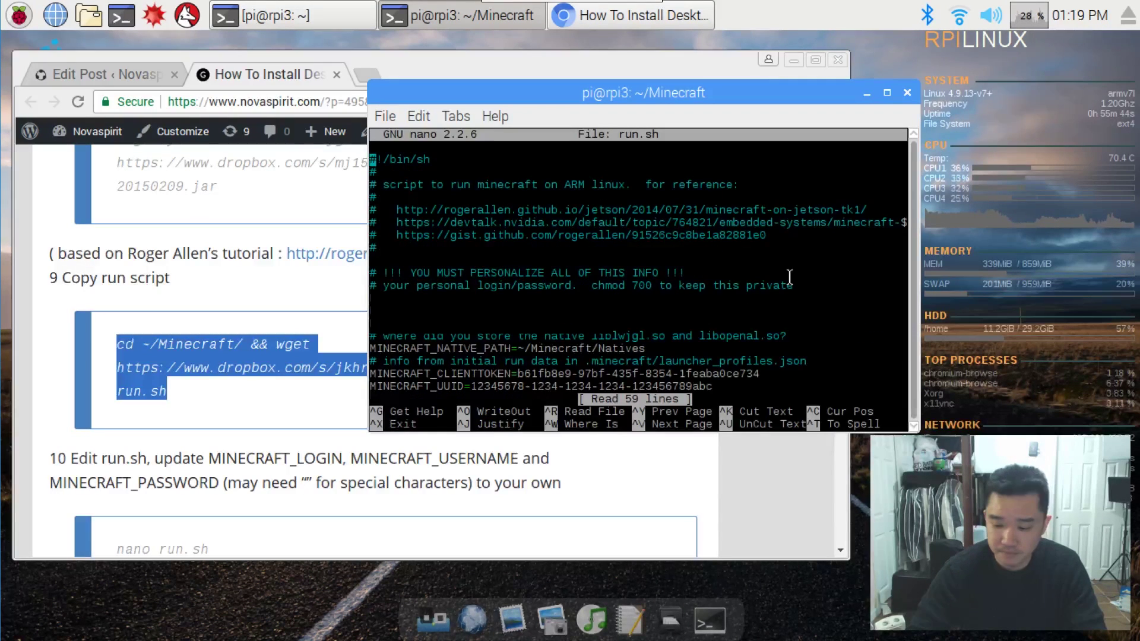
scroll(794, 404, "down", 5)
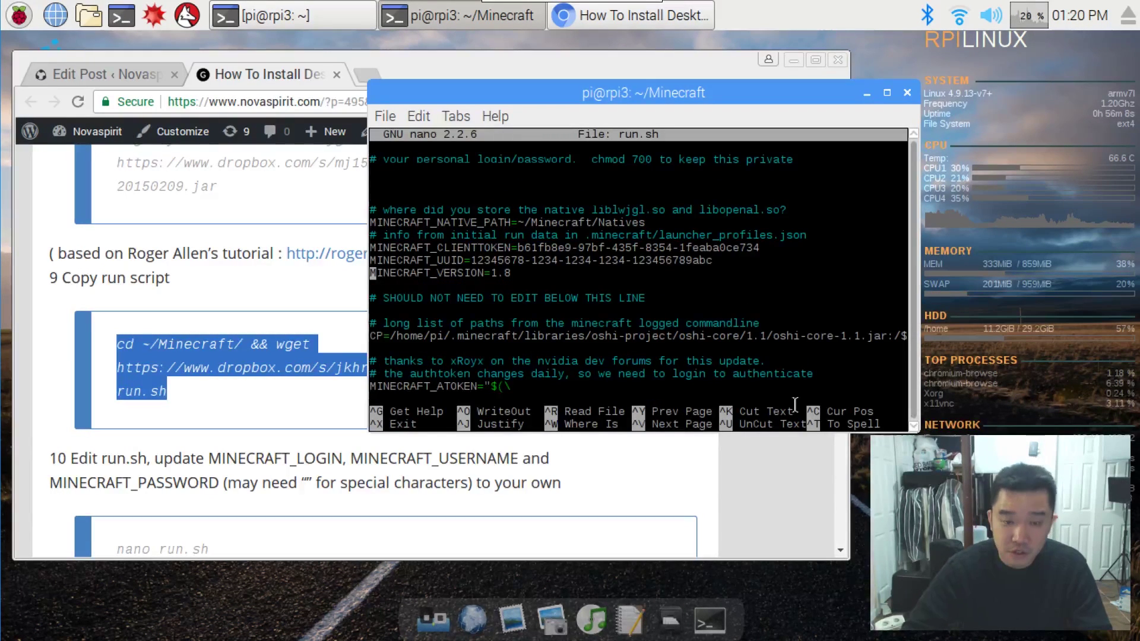
key("End")
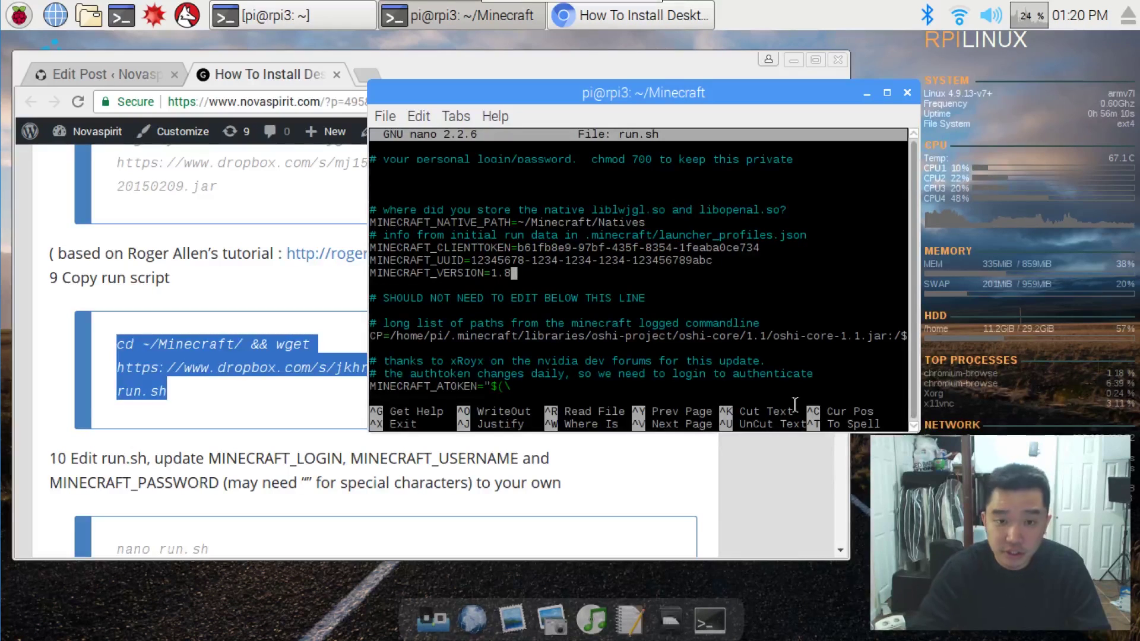
key("BackSpace")
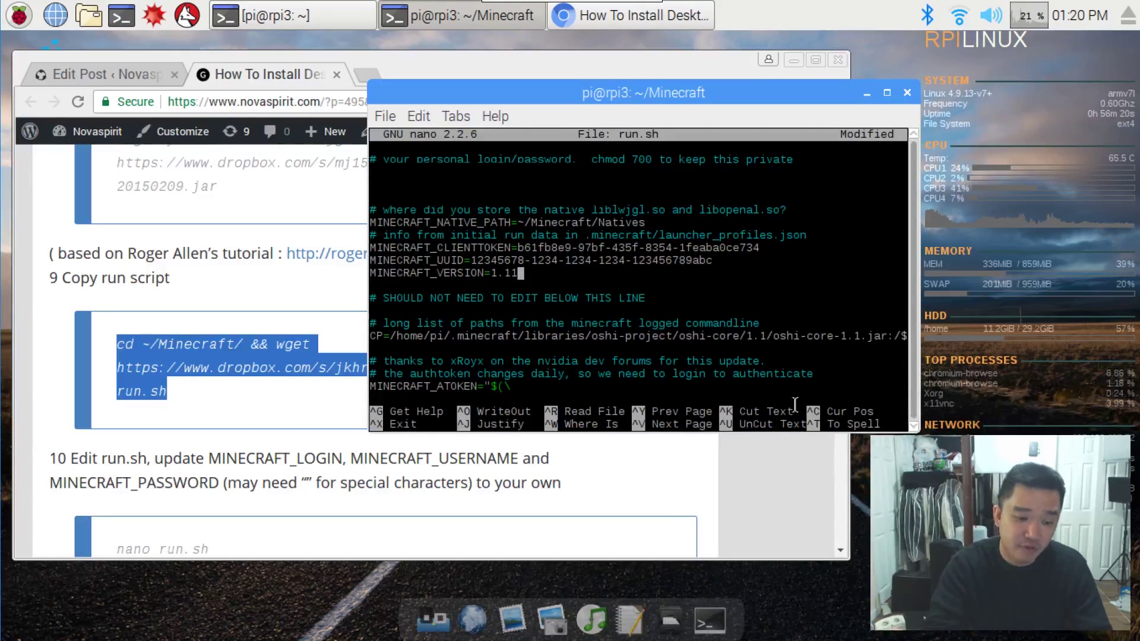
Find 1.8.9 in the jar path and change the version folder to 1.11.2.
key("ctrl+w")
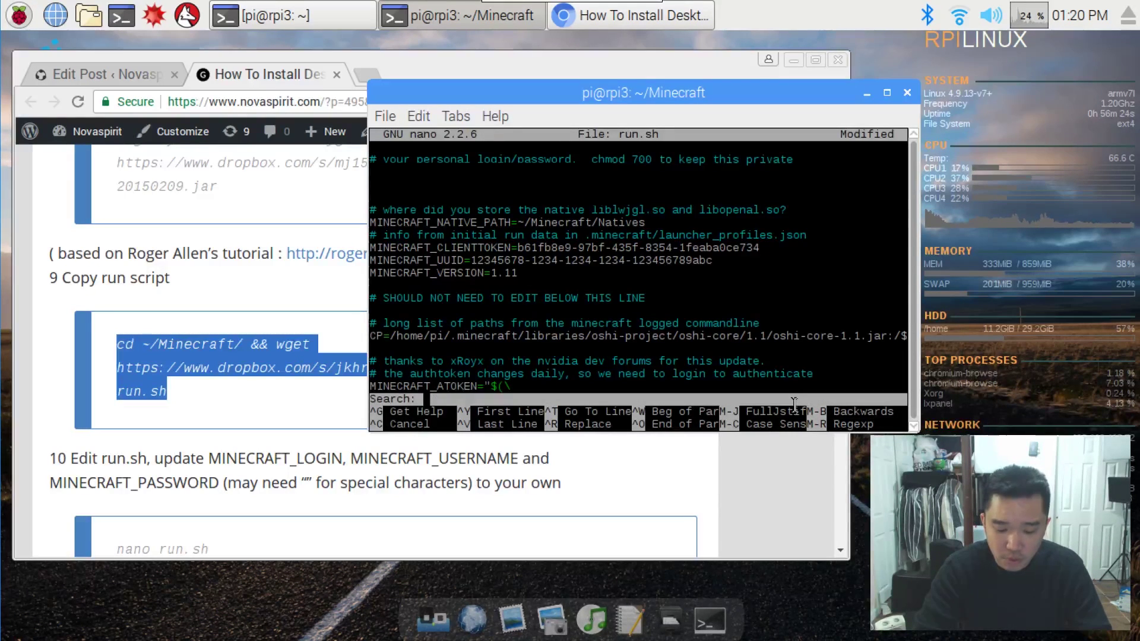
type("1.8.9")
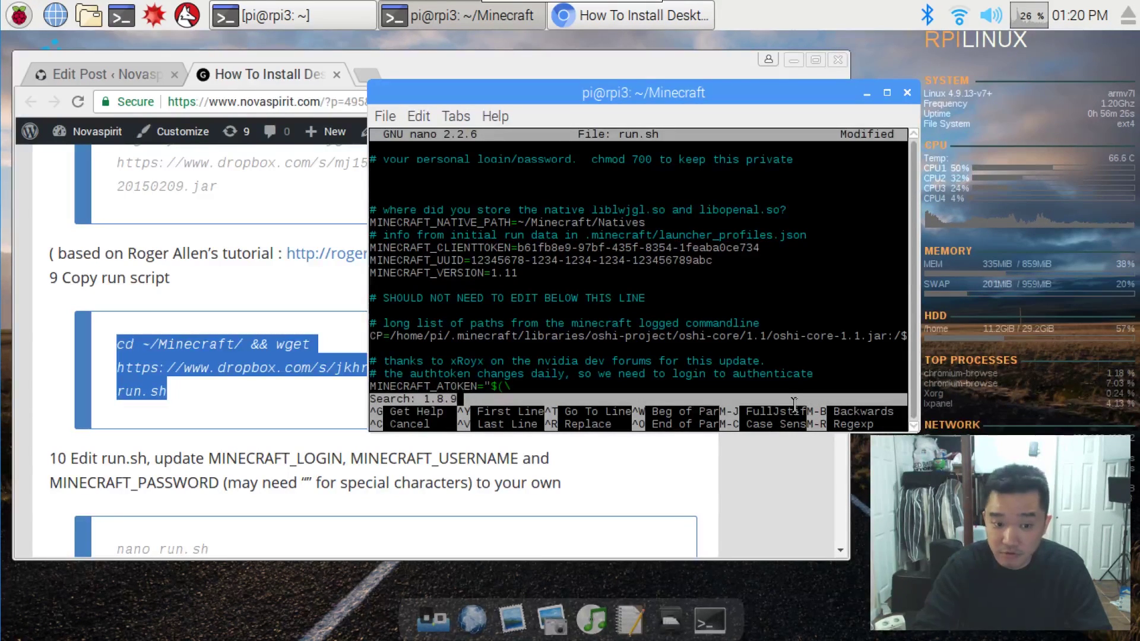
key("Return")
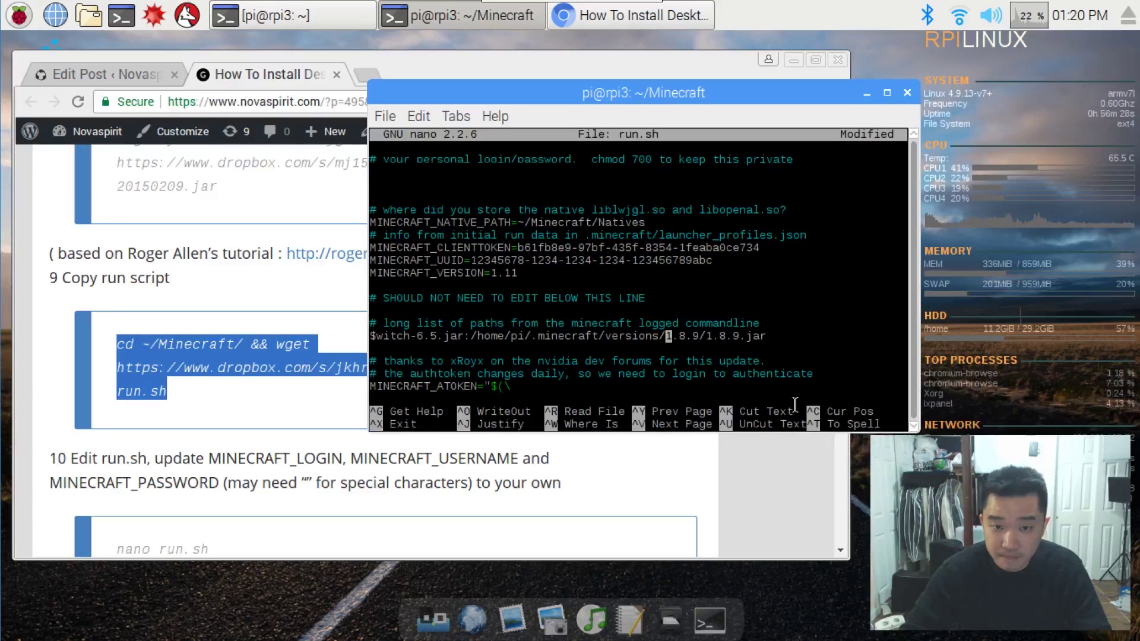
key("Right")
key("Right")
key("Right")
key("Right")
key("Right")
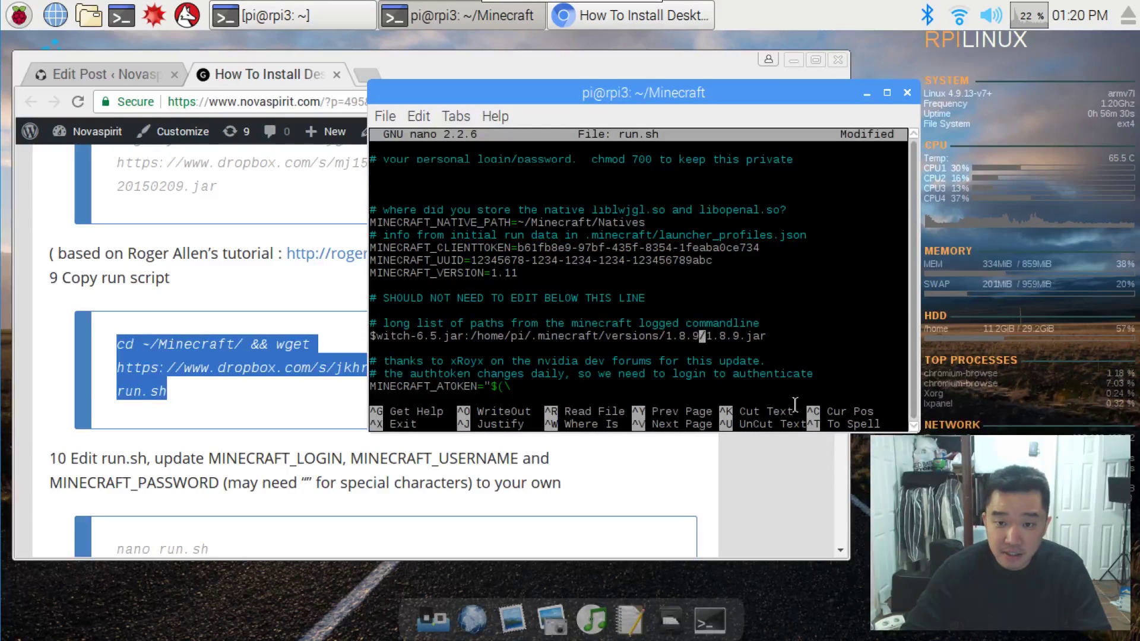
key("BackSpace")
key("BackSpace")
key("BackSpace")
type("1")
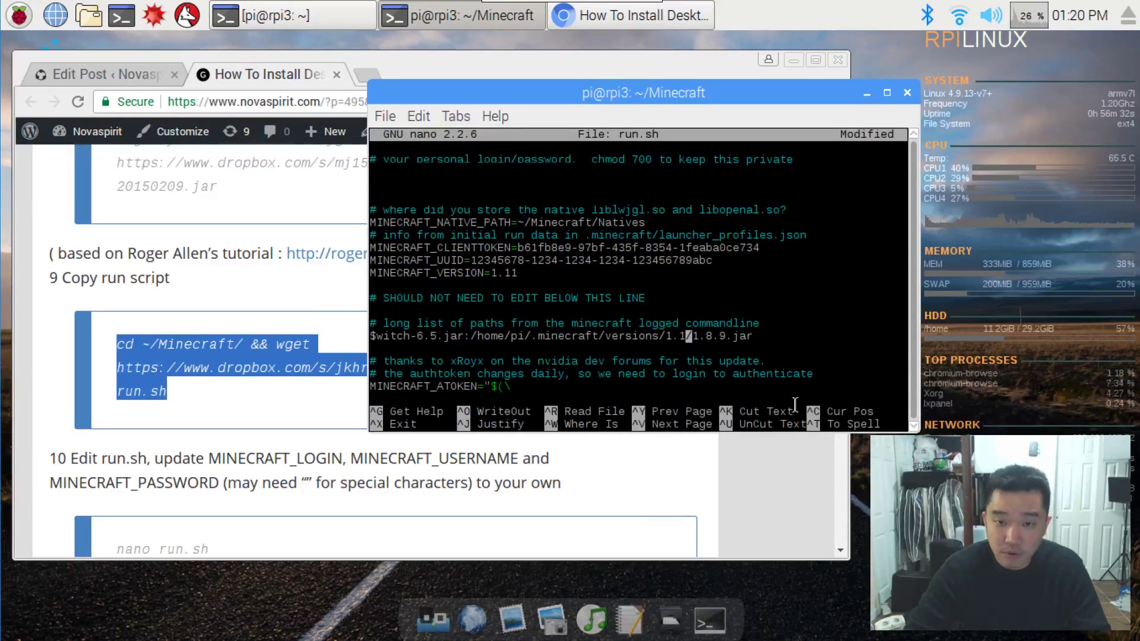
type("1.2")
Rename the jar in the path to 1.11.2.jar and save run.sh.
key("Right")
key("Right")
key("Right")
key("Right")
key("Right")
key("Right")
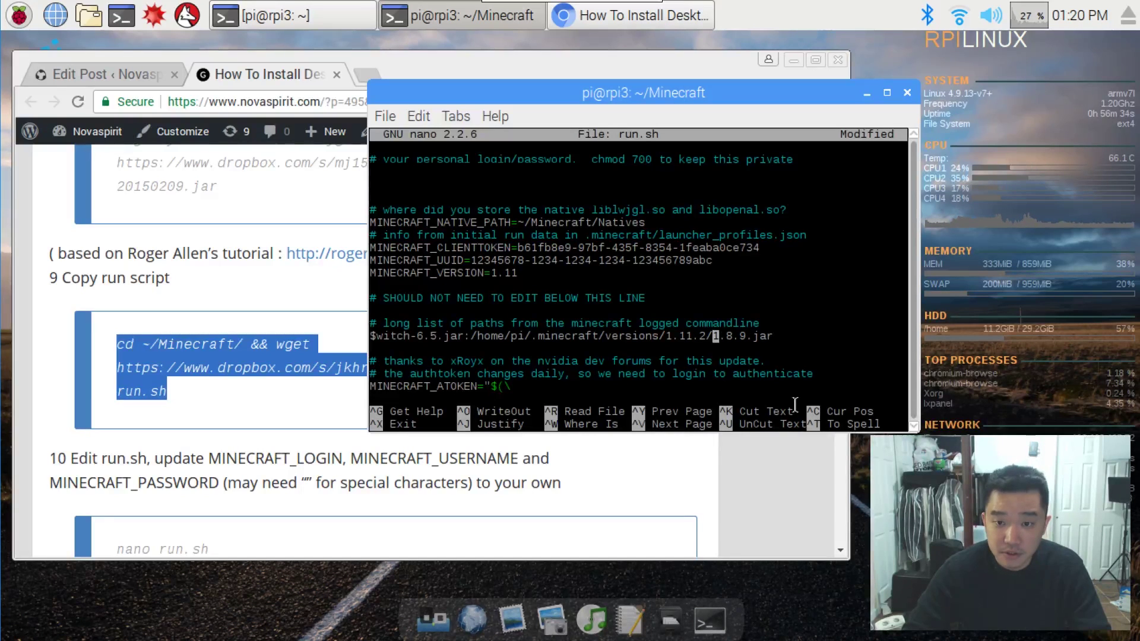
key("BackSpace")
key("BackSpace")
key("BackSpace")
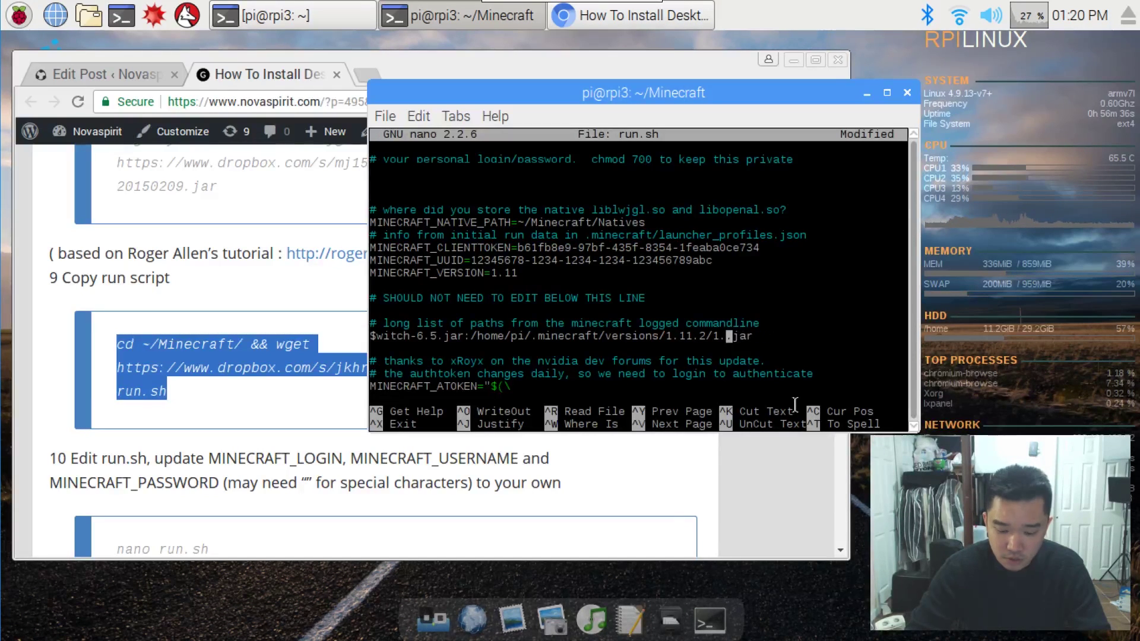
type("1.11")
key("BackSpace")
key("BackSpace")
key("BackSpace")
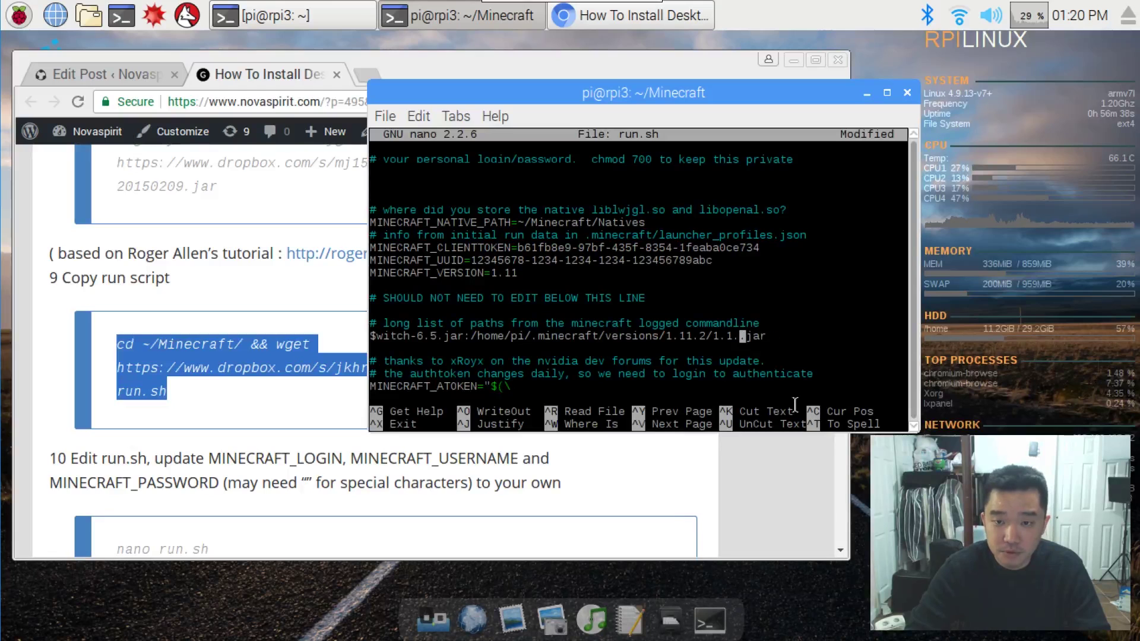
type("1.2")
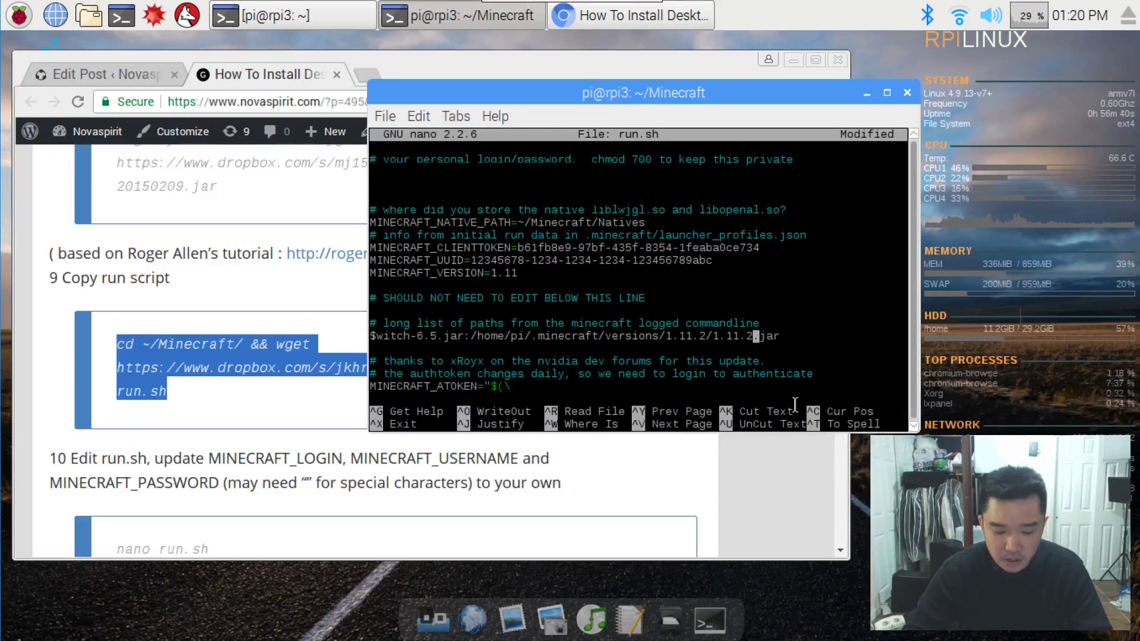
key("Right")
key("Right")
key("Right")
key("Right")
key("Right")
key("Right")
key("Right")
key("Right")
key("ctrl+o")
Confirm the save, exit nano, run the edited run.sh to launch Minecraft 1.11.2, then quit it.
key("Return")
key("ctrl+x")
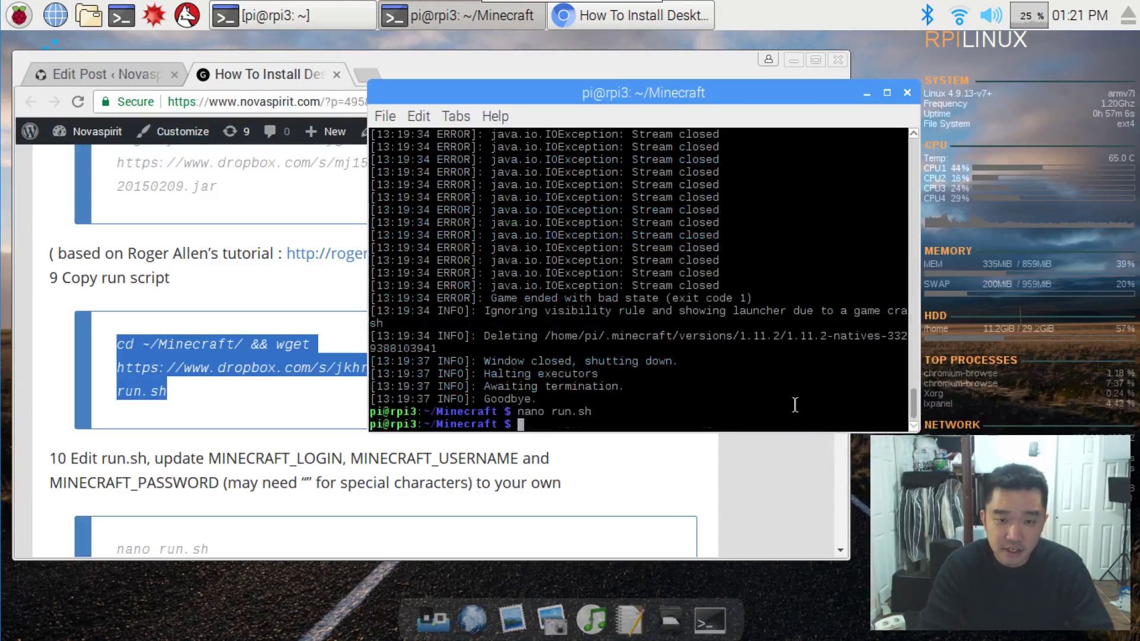
type("./rub")
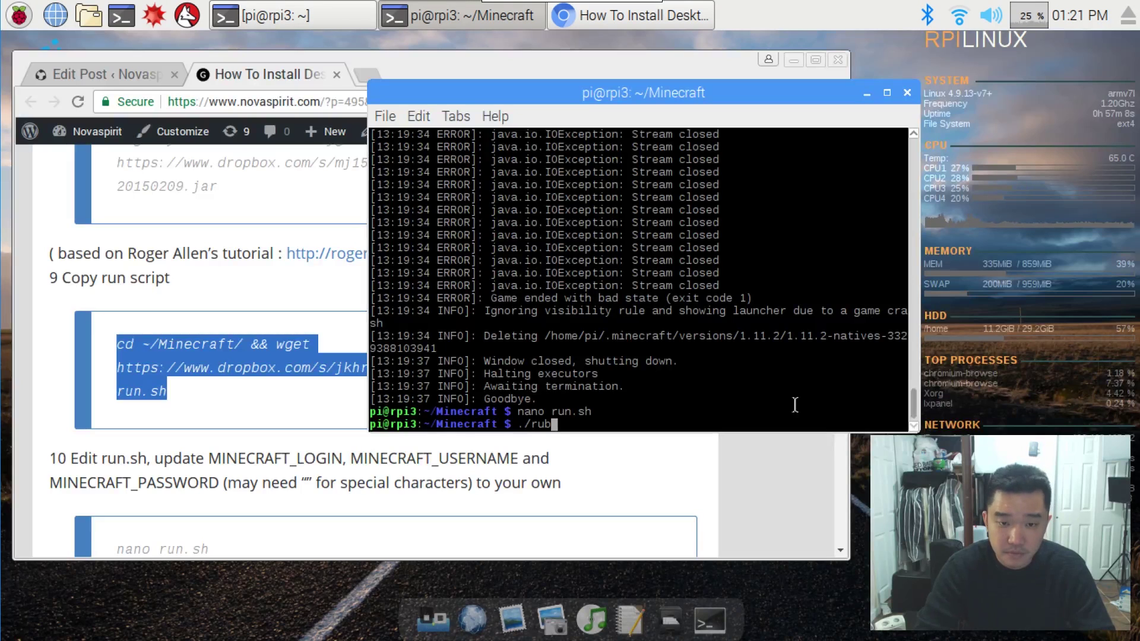
key("BackSpace")
type("n.sh")
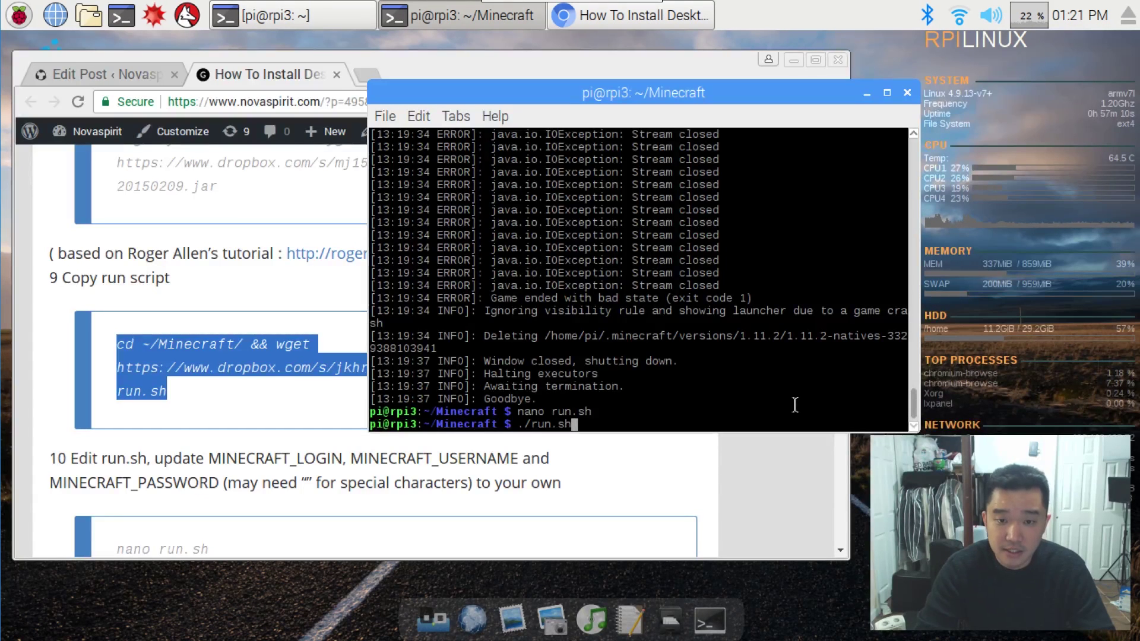
key("Return")
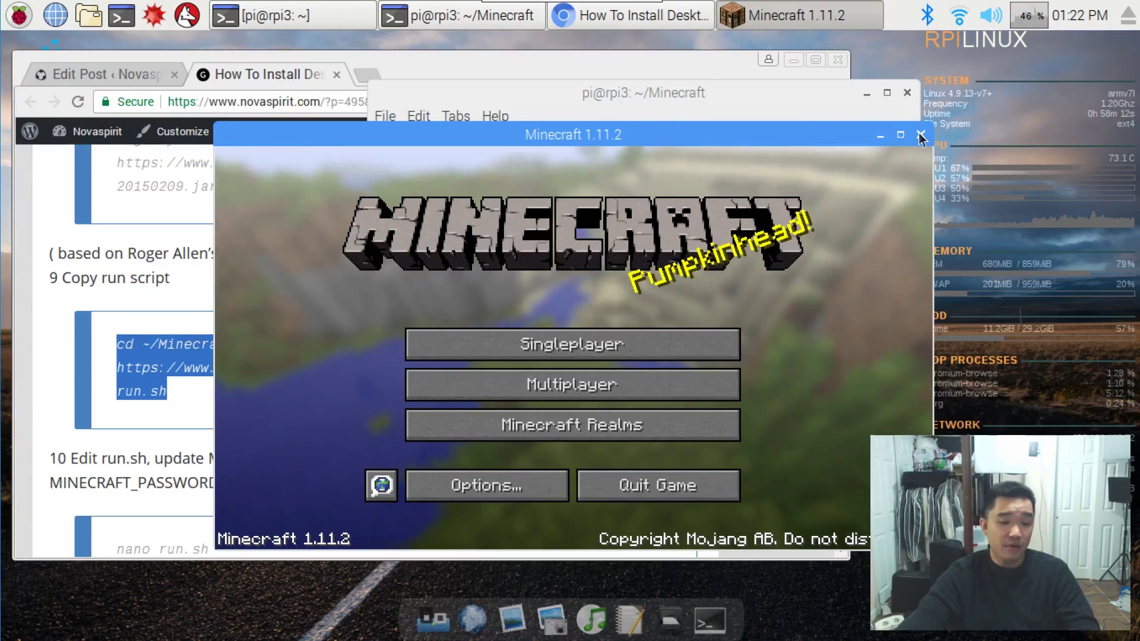
left_click(919, 136)
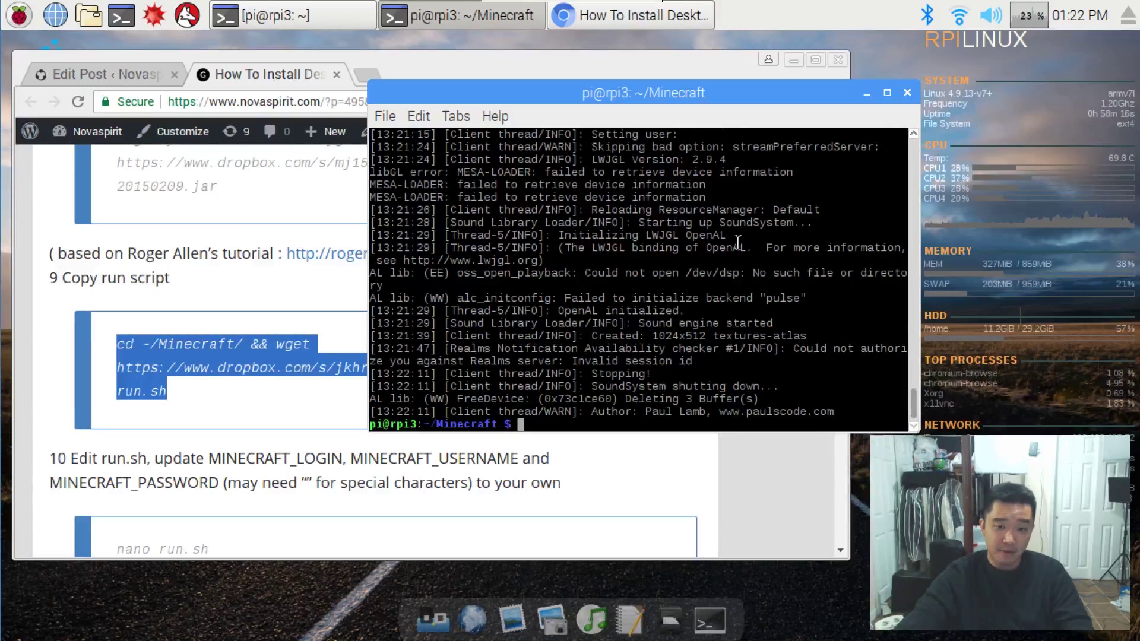
Switch briefly to the tutorial page, then bring the terminal back to the front.
left_click(676, 461)
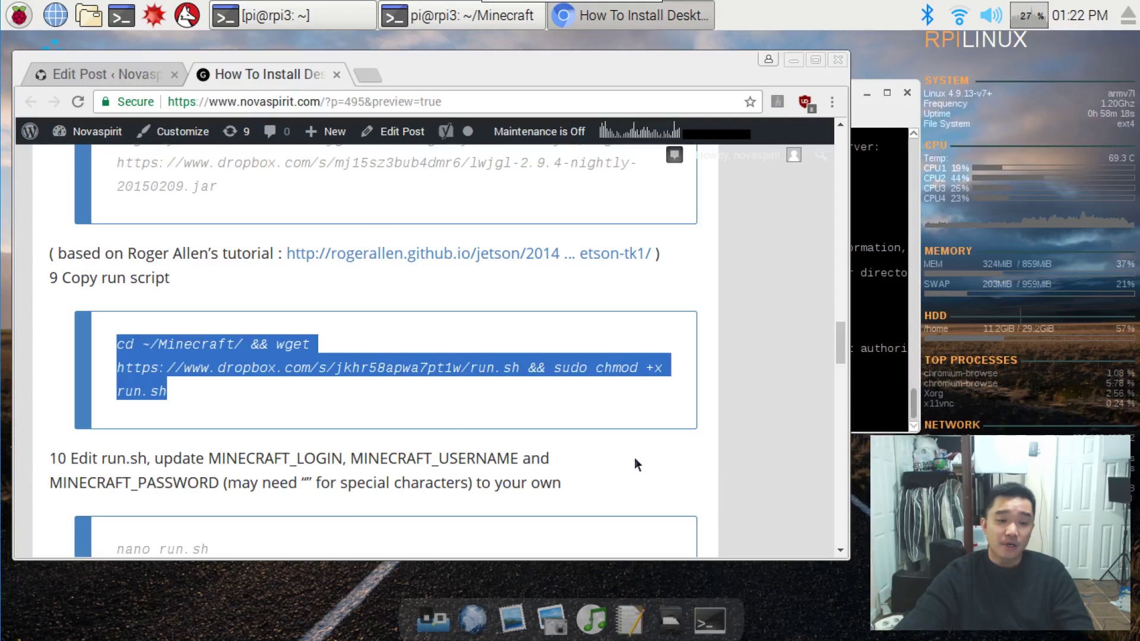
left_click(890, 283)
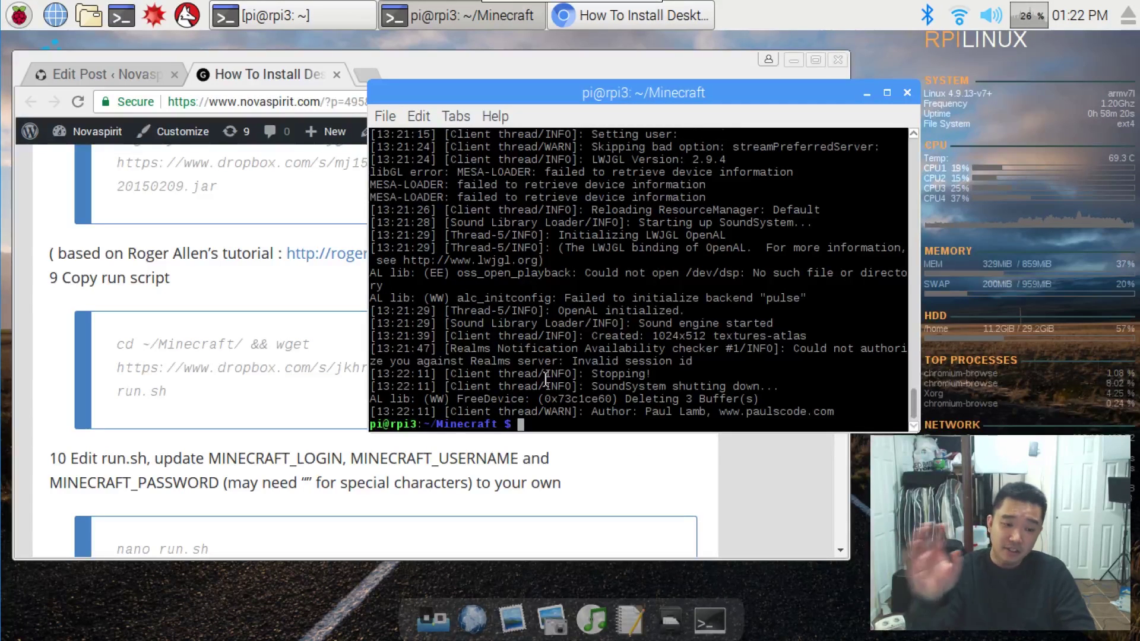